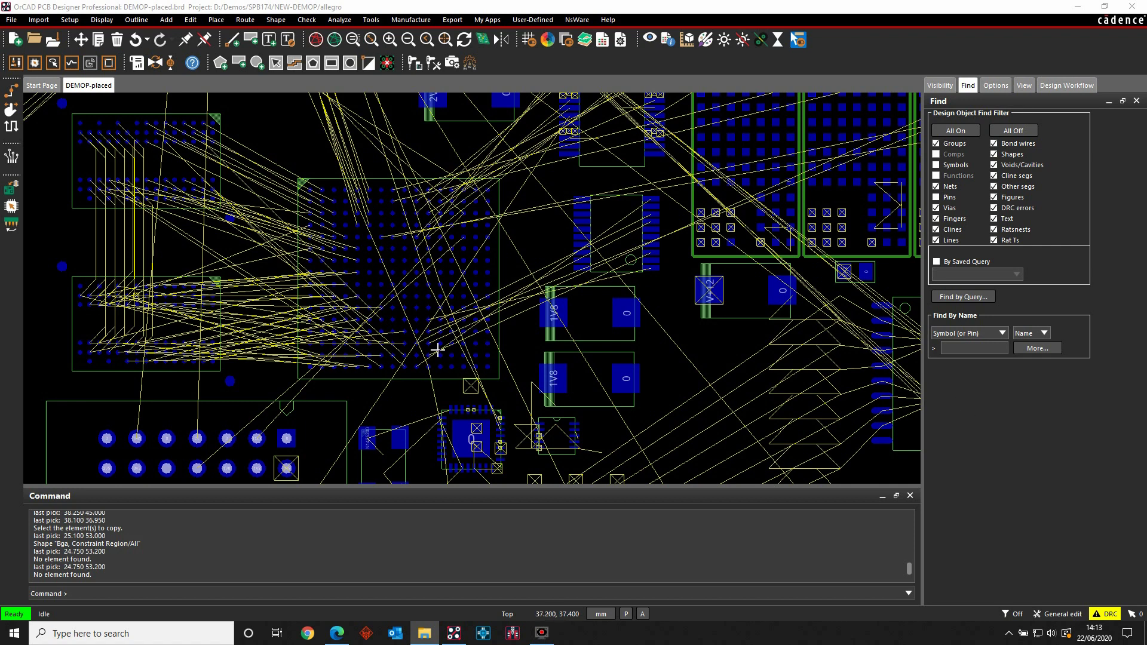
- Try routing a Top-layer trace from the BGA pin on net N1432096 at the 0.200 line width
scroll(438, 349, "up", 4)
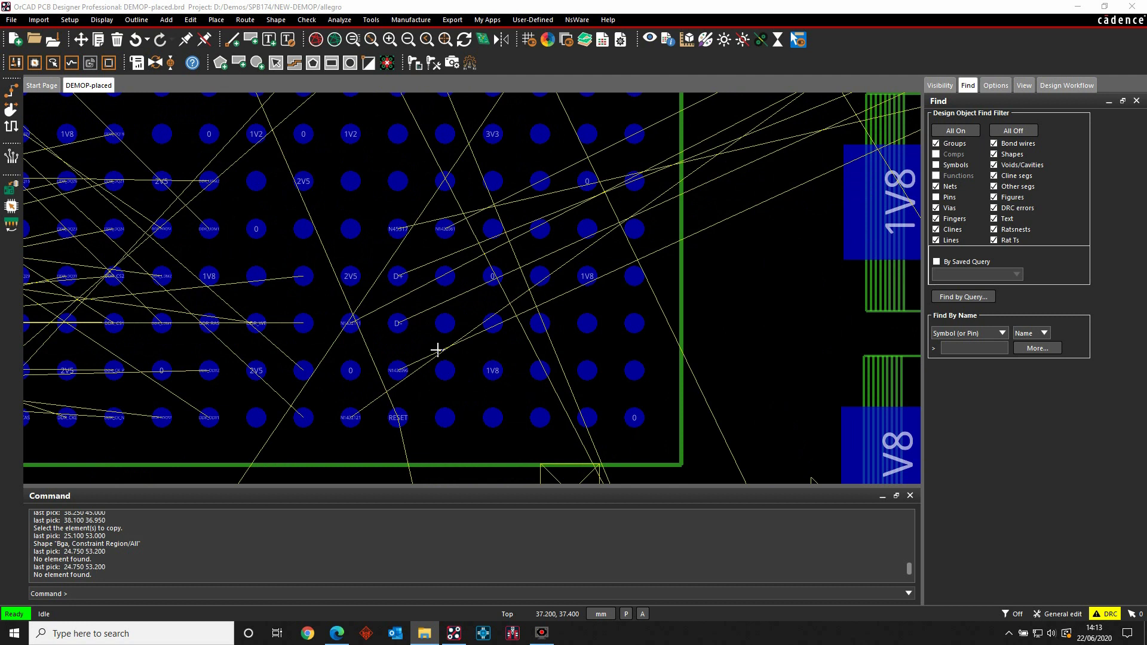
left_click(11, 92)
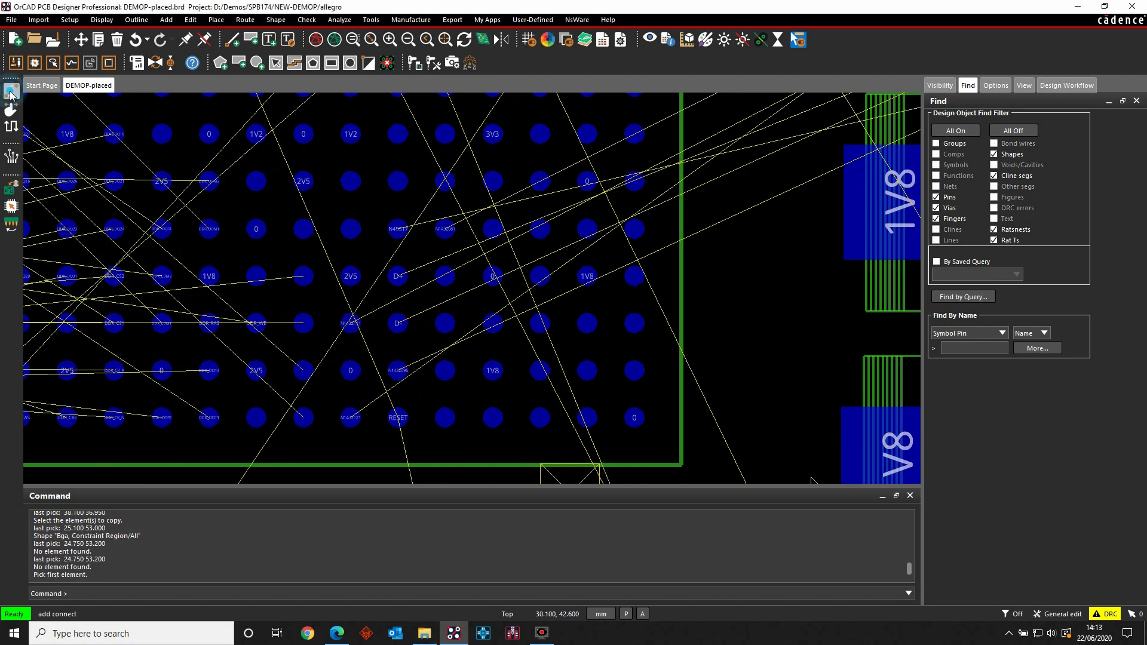
left_click(994, 86)
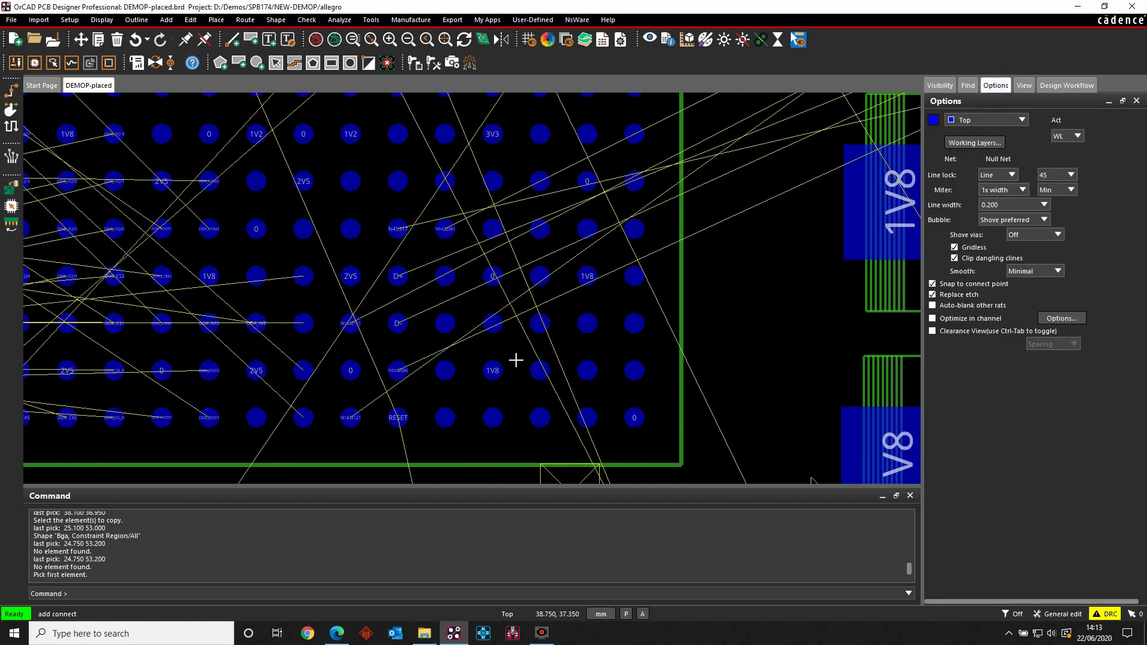
scroll(397, 371, "up", 4)
left_click(401, 375)
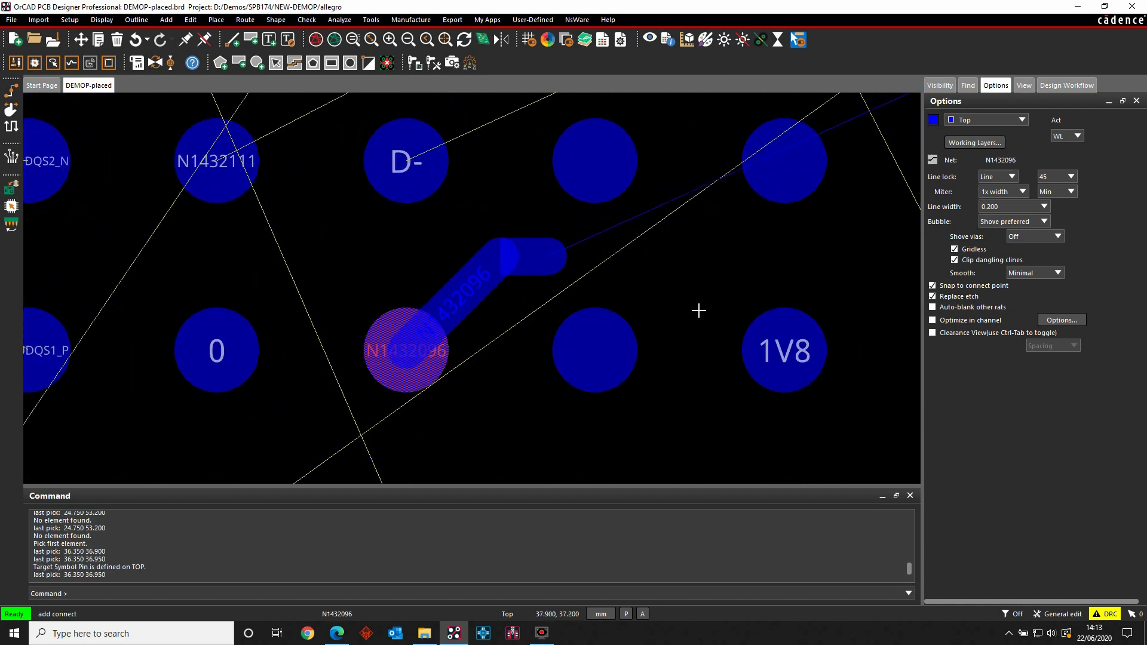
scroll(630, 274, "down", 2)
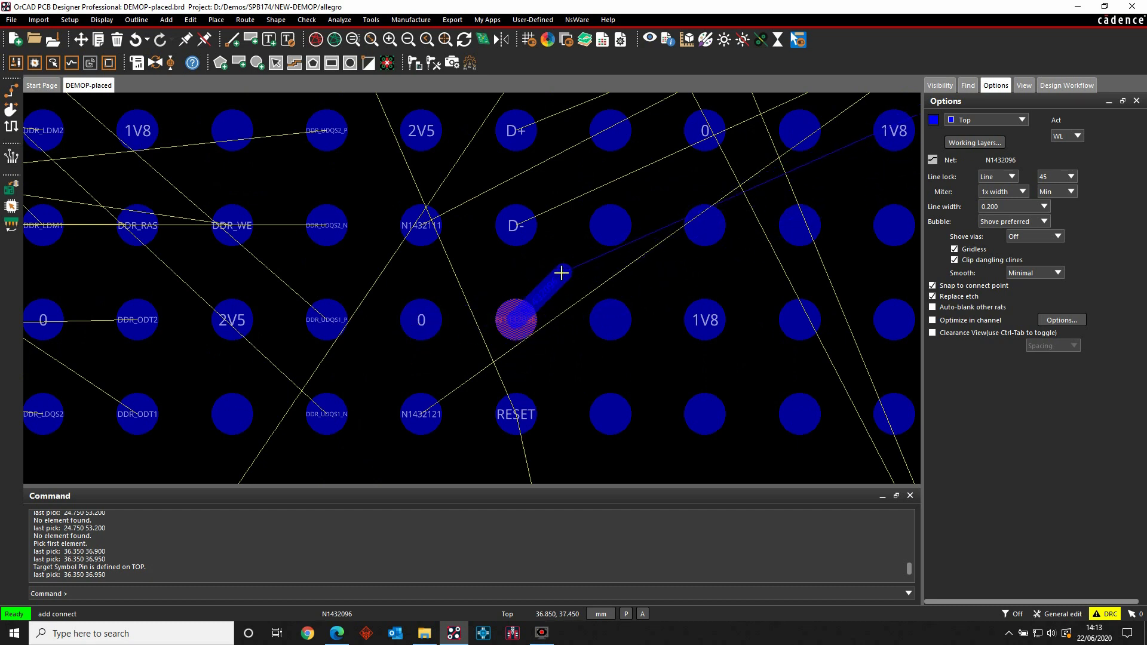
right_click(595, 273)
left_click(626, 311)
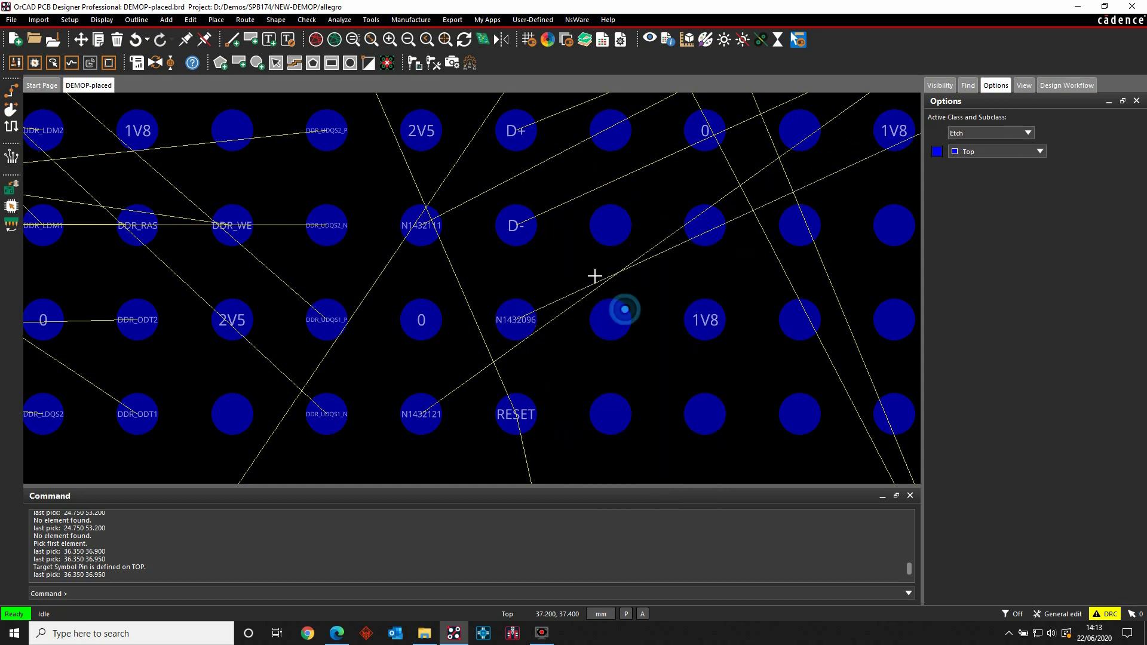
- Start a rectangular shape in the Constraint Region class on the Top subclass
scroll(592, 285, "down", 3)
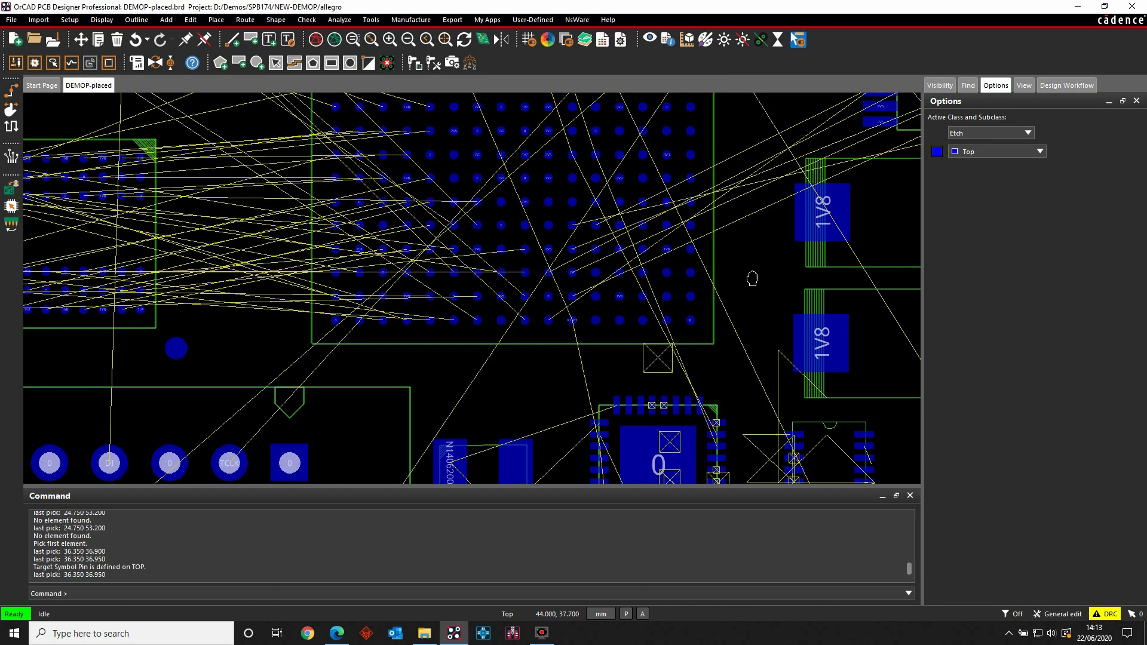
middle_click_drag(743, 274, 703, 354)
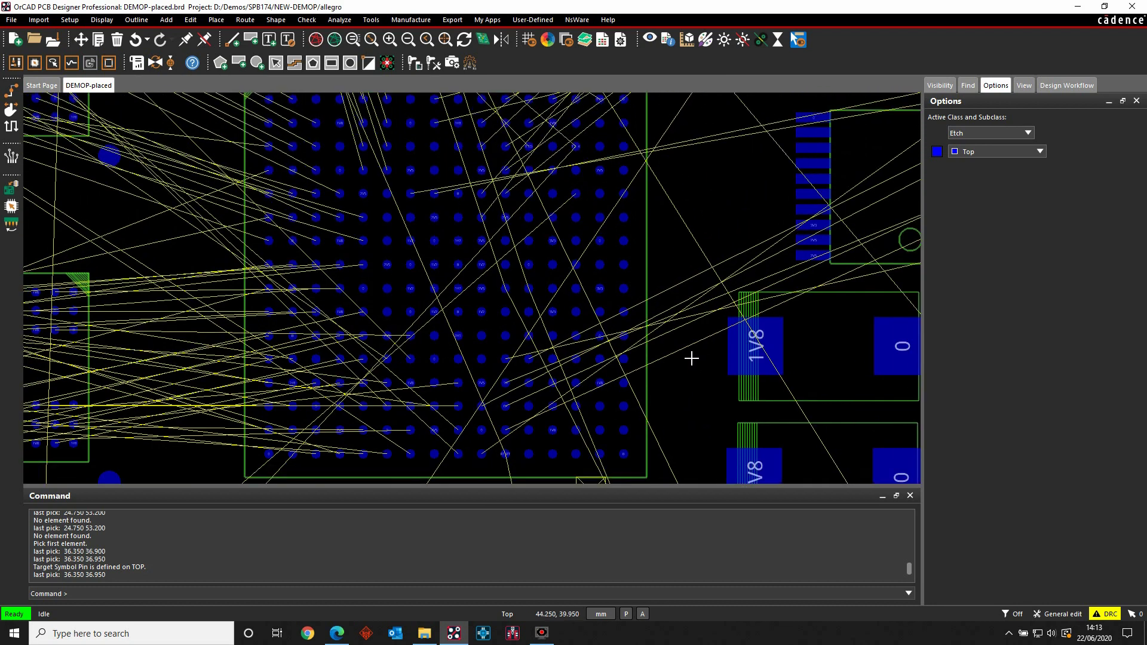
scroll(692, 353, "down", 3)
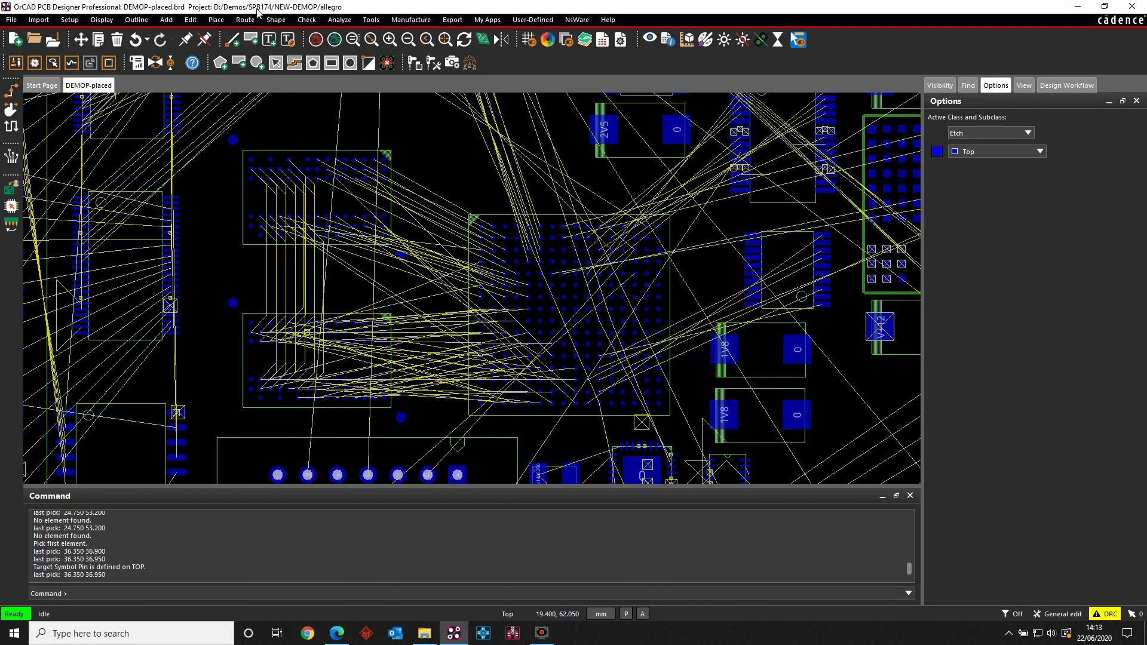
left_click(275, 20)
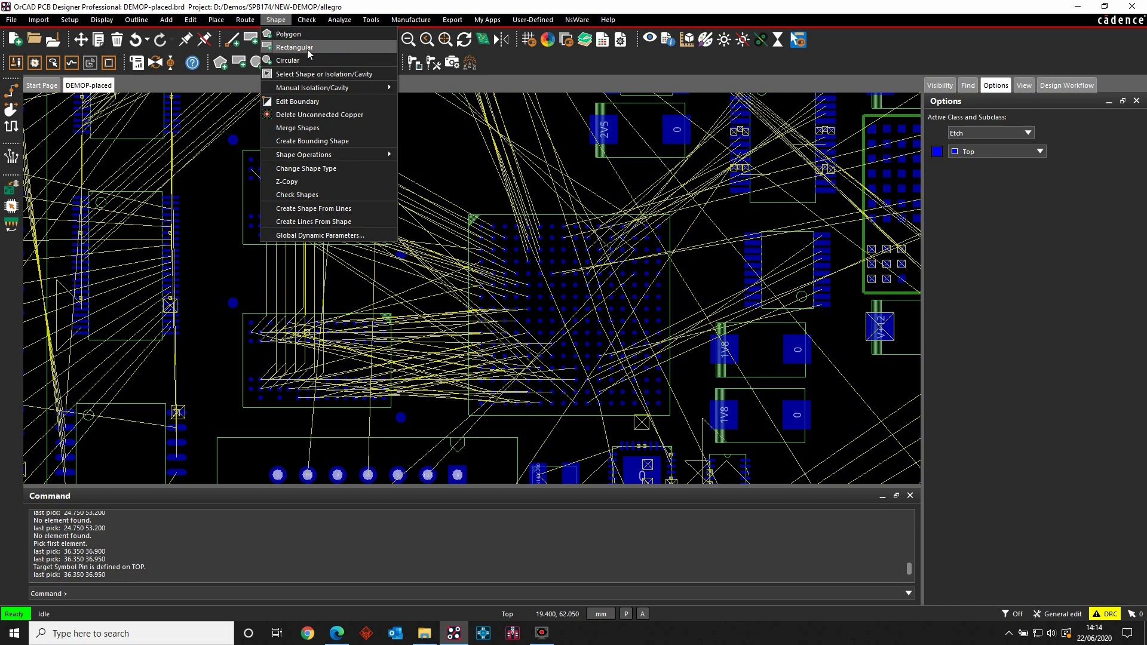
left_click(308, 49)
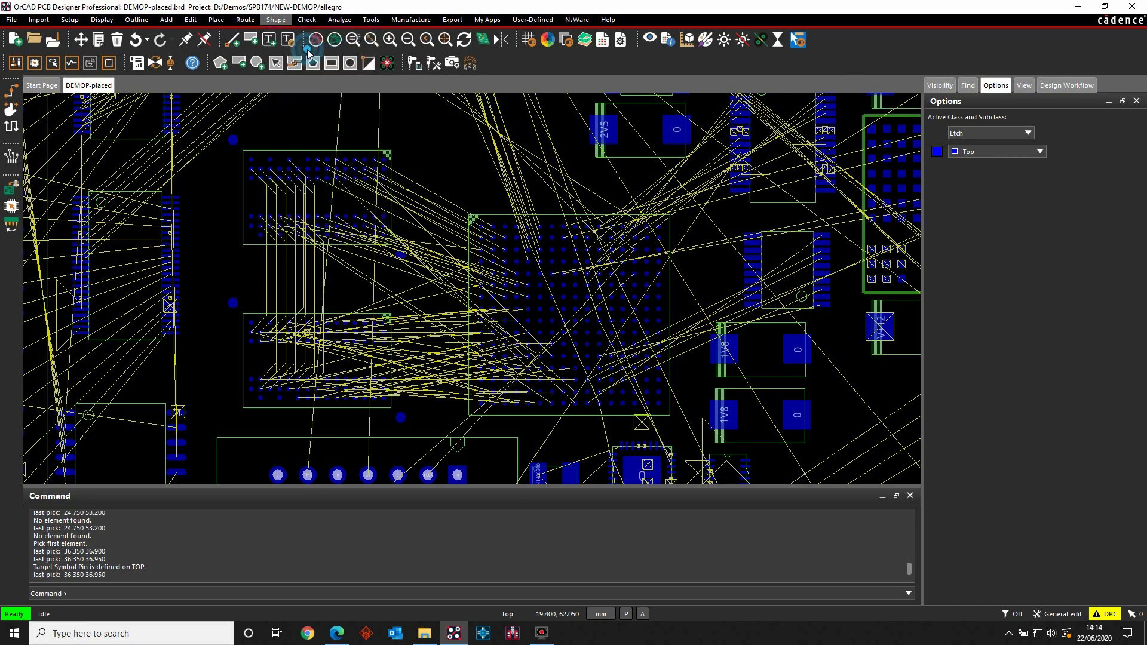
left_click(1001, 130)
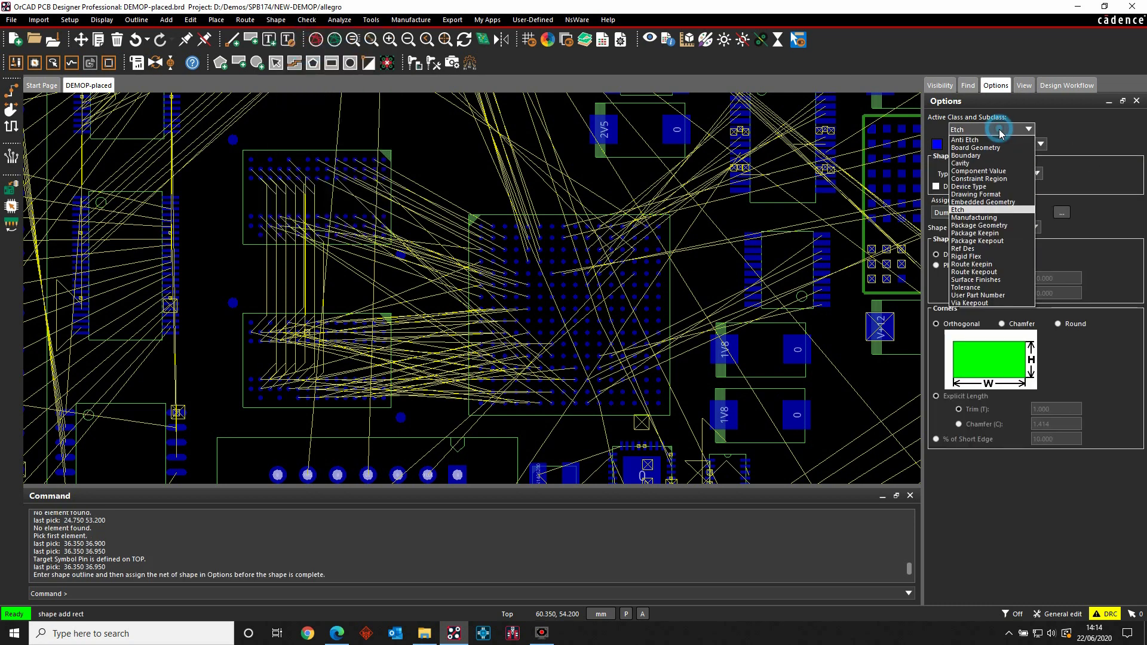
left_click(991, 179)
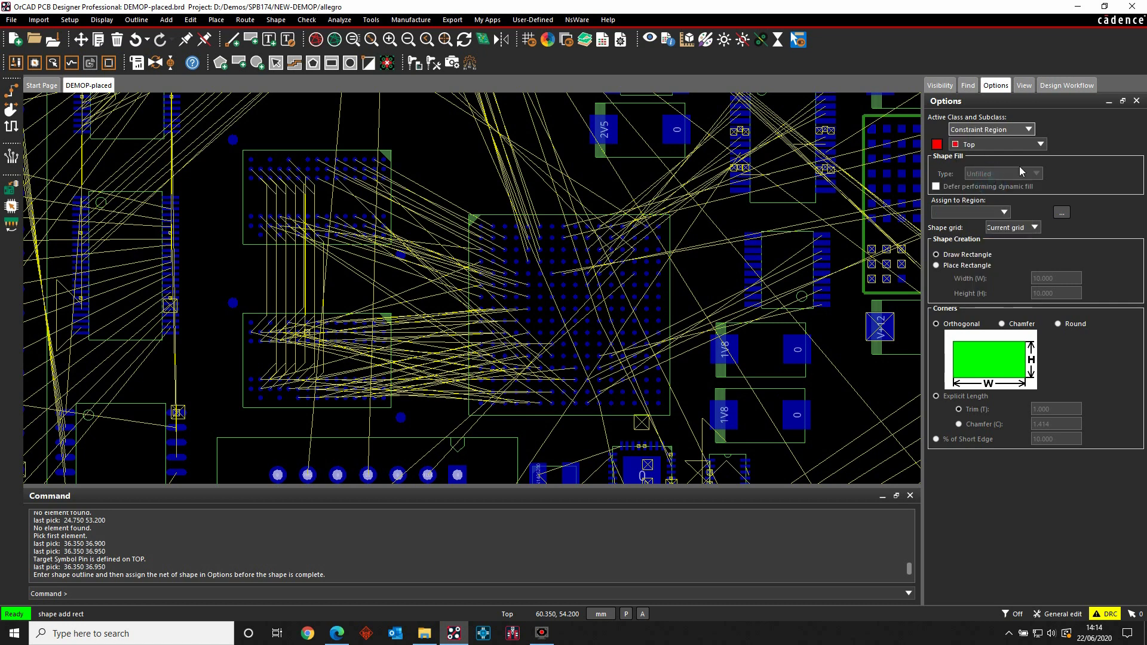
left_click(1042, 145)
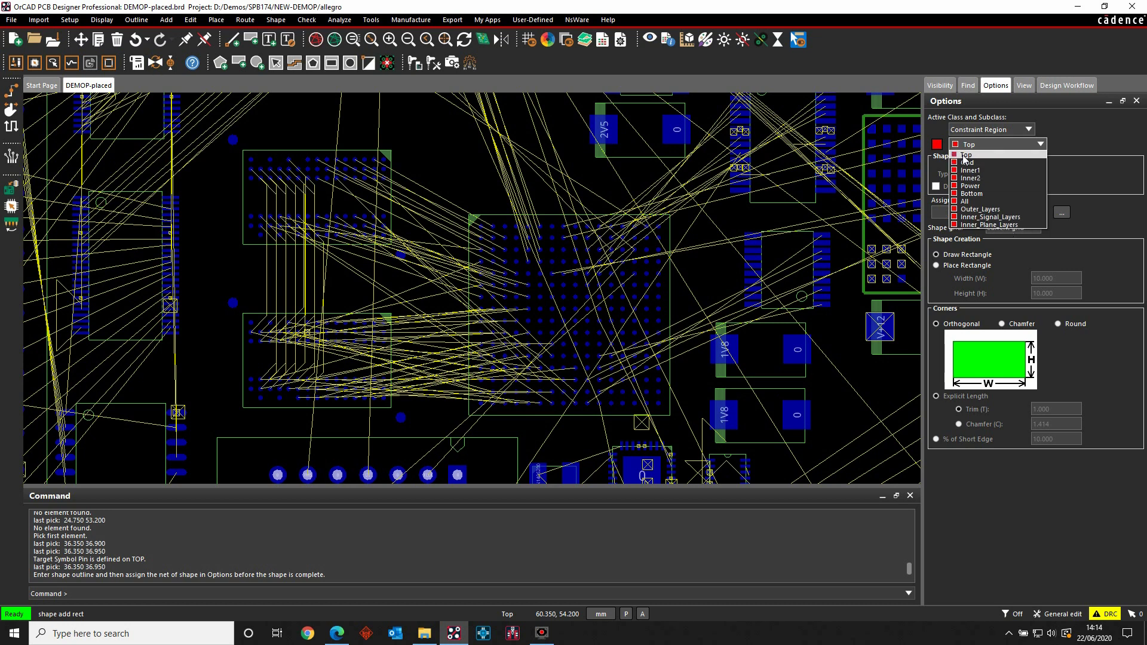
left_click(964, 157)
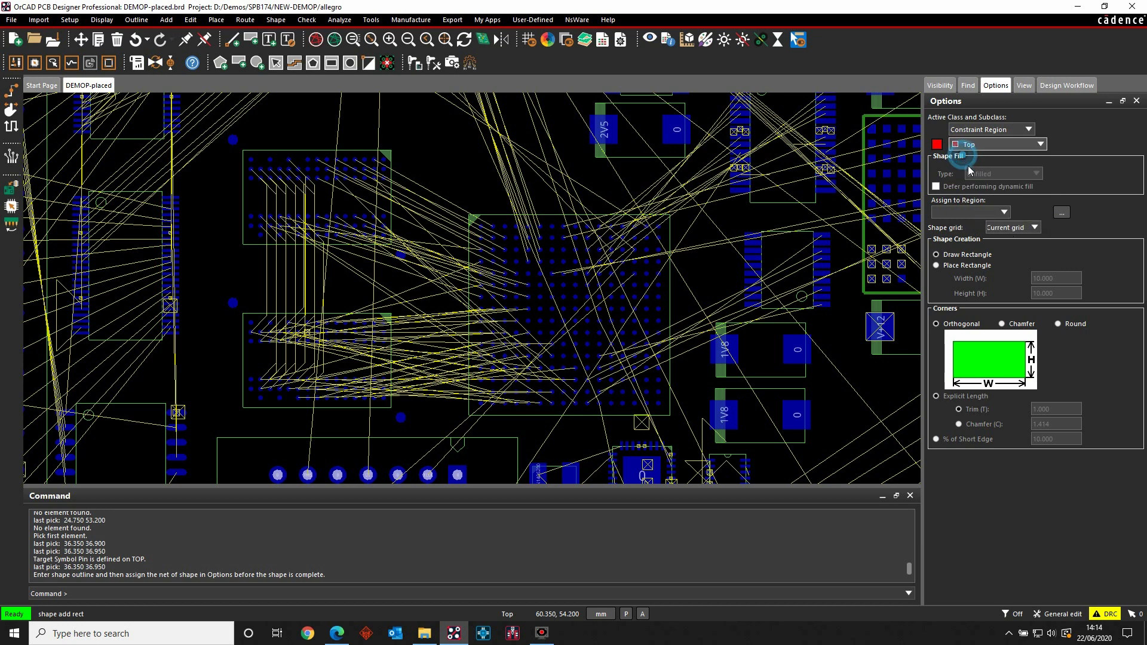
- Assign the rectangular shape to a new region named BGA_STEVE
left_click(960, 211)
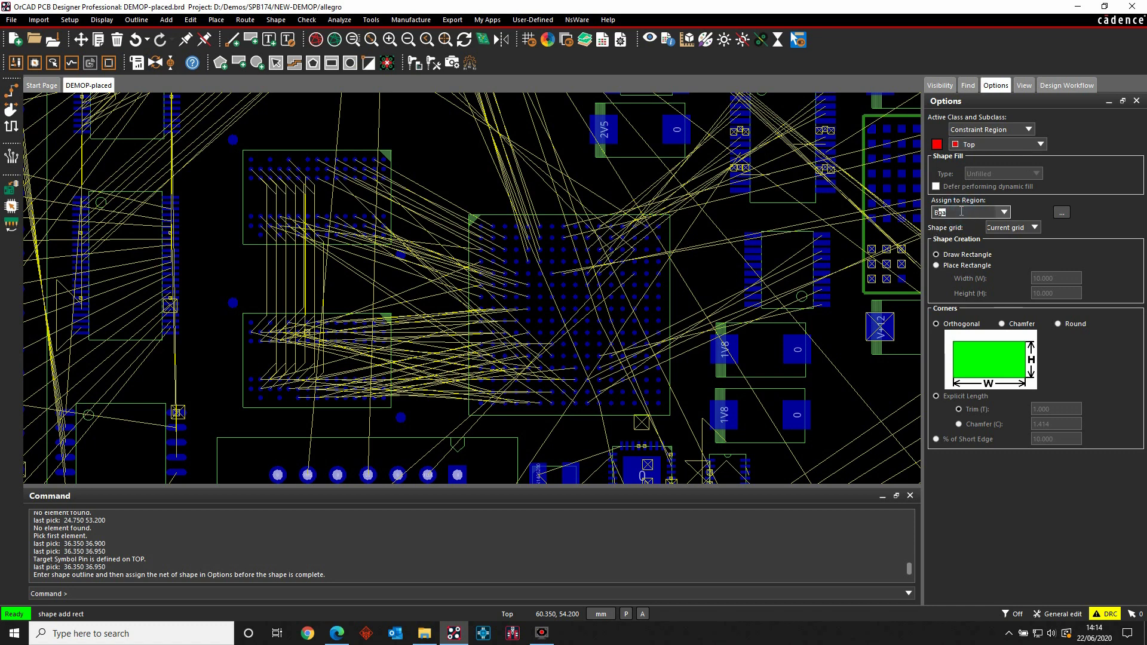
type("BGA_STEVE")
key("Tab")
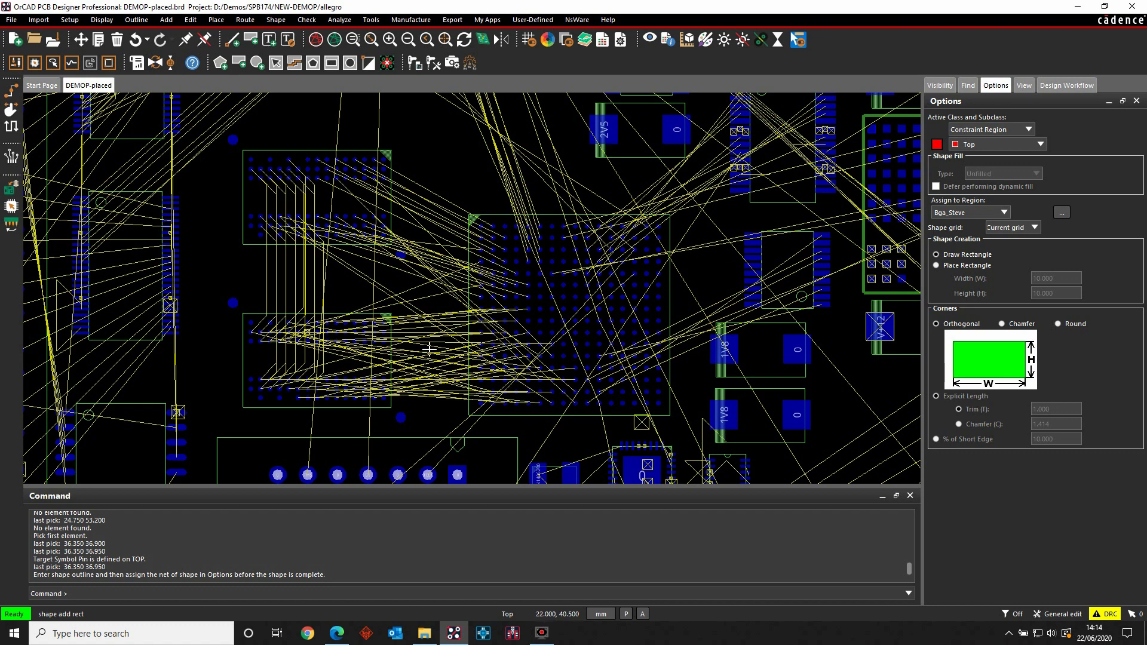
- Draw the region rectangle around the BGA outline, snapping its lower-left and upper-right corners to segment vertices, and finish the shape
right_click(467, 416)
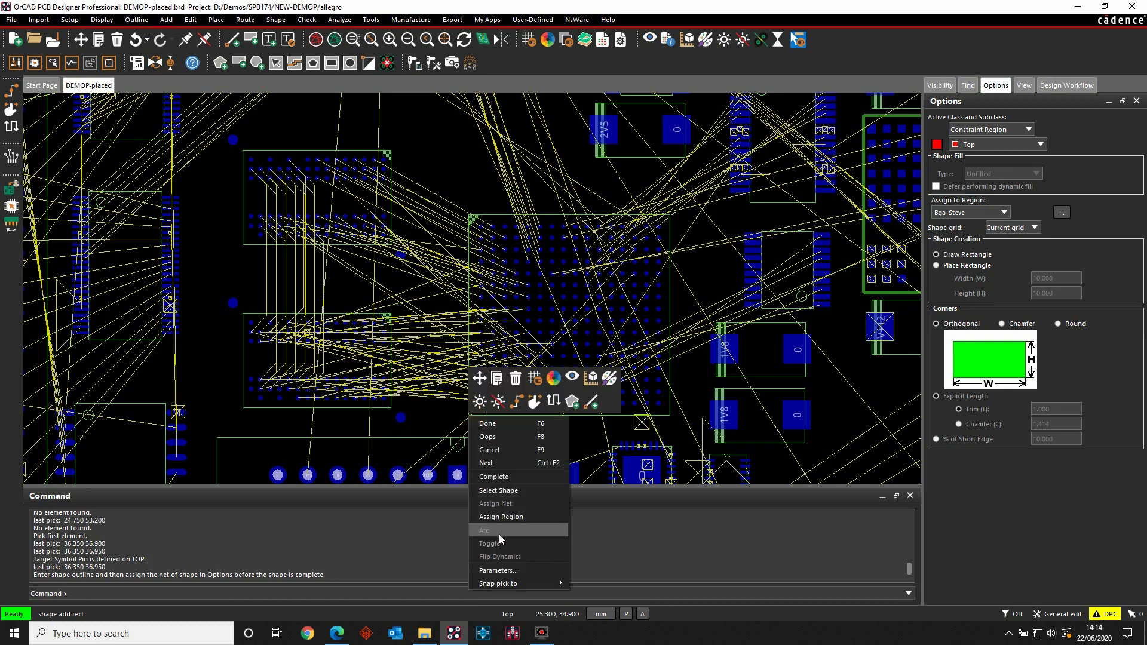
mouse_move(505, 584)
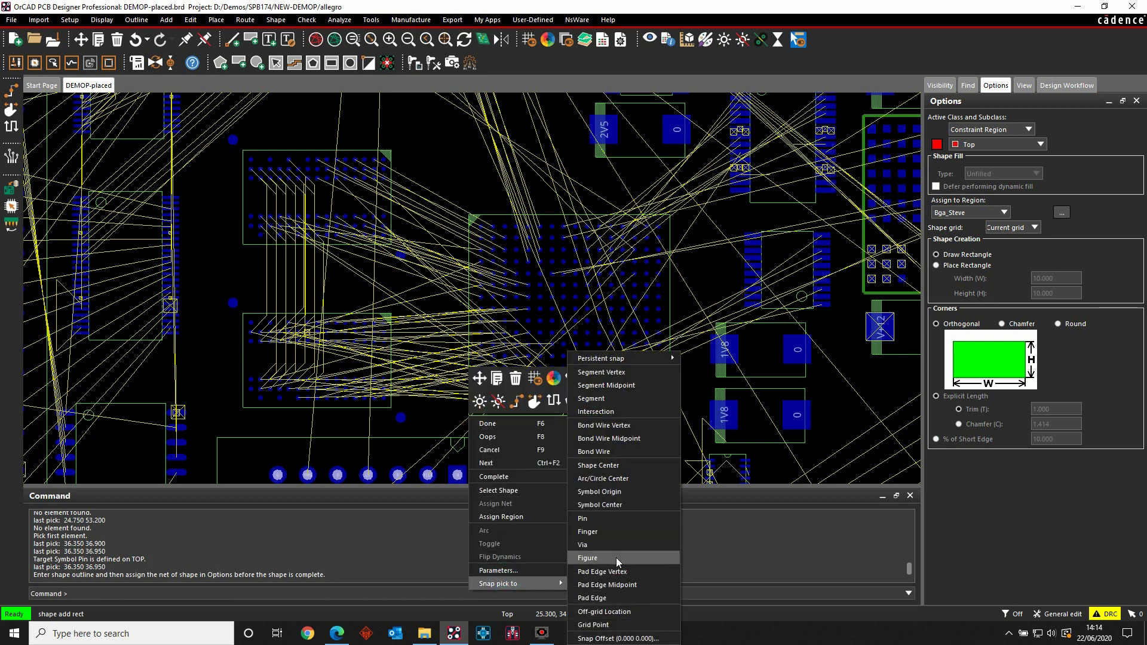
left_click(598, 372)
scroll(665, 217, "up", 5)
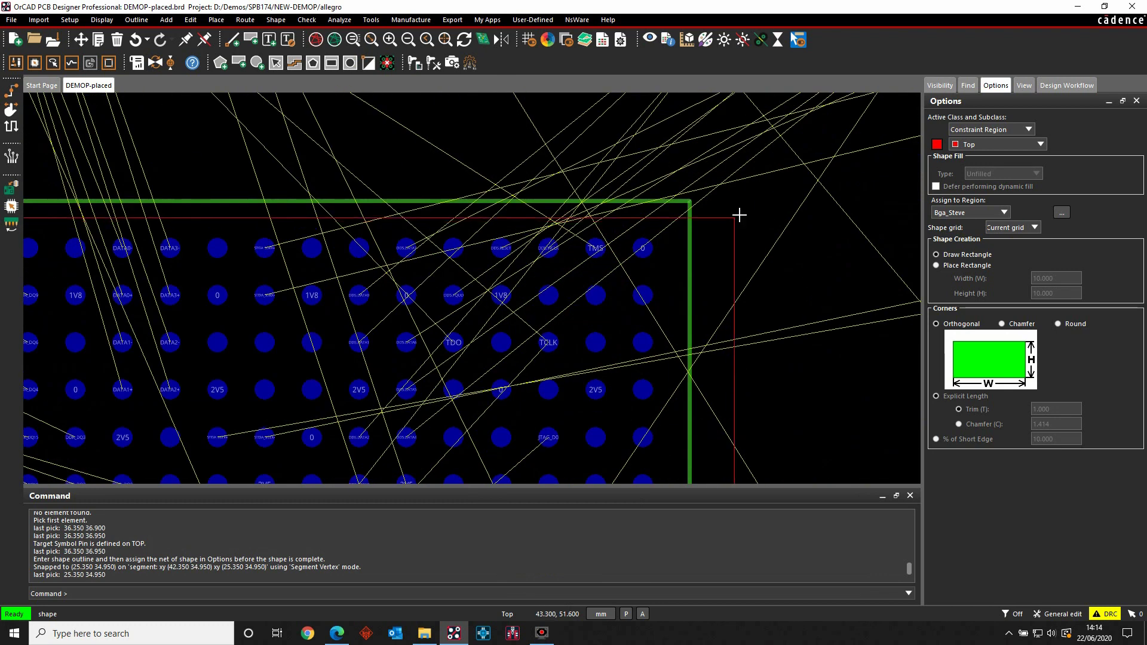
right_click(691, 200)
mouse_move(722, 372)
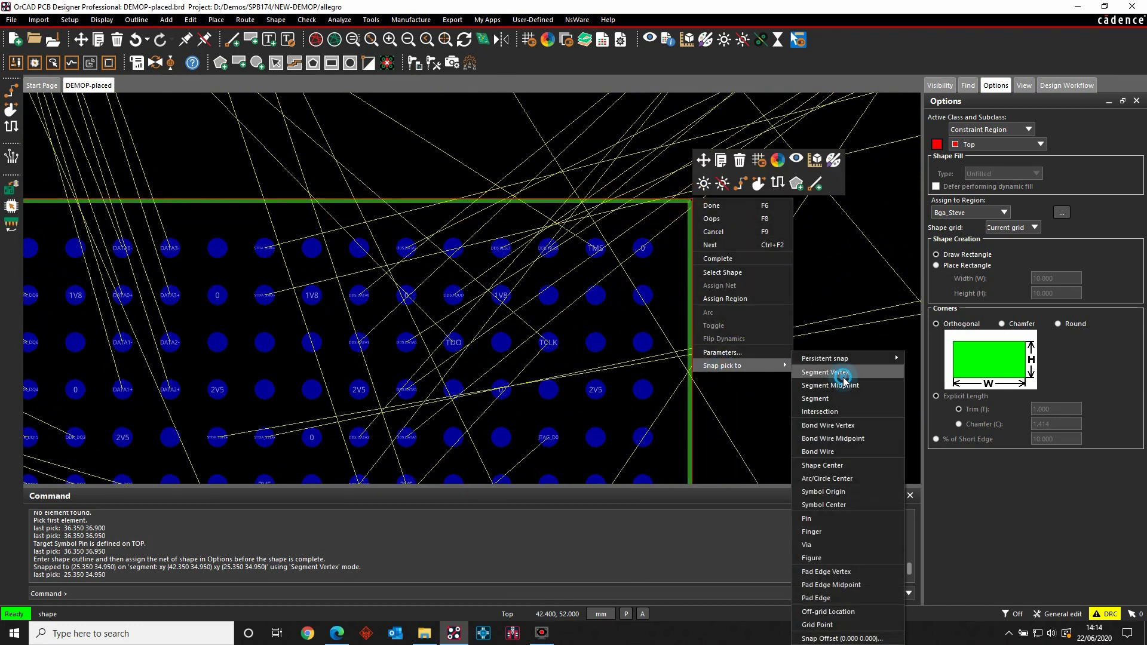
left_click(843, 379)
right_click(739, 241)
left_click(748, 241)
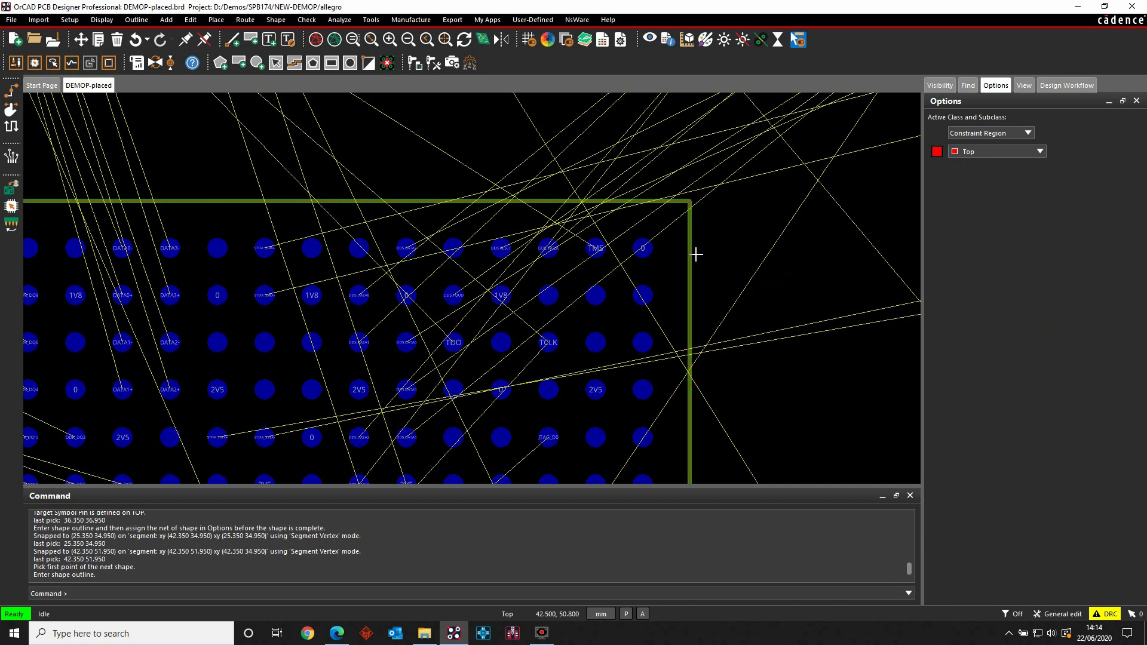
- Open the Constraint Manager, look through the spacing domains, and display the Physical Region worksheet for all layers
scroll(732, 228, "down", 3)
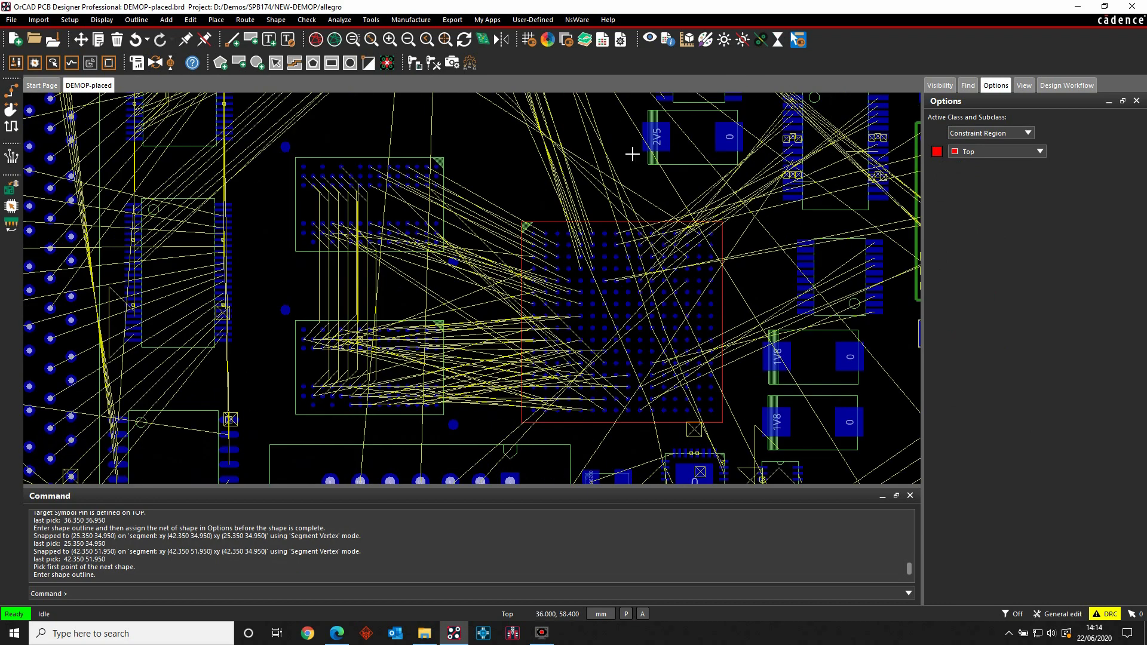
middle_click_drag(515, 151, 333, 174)
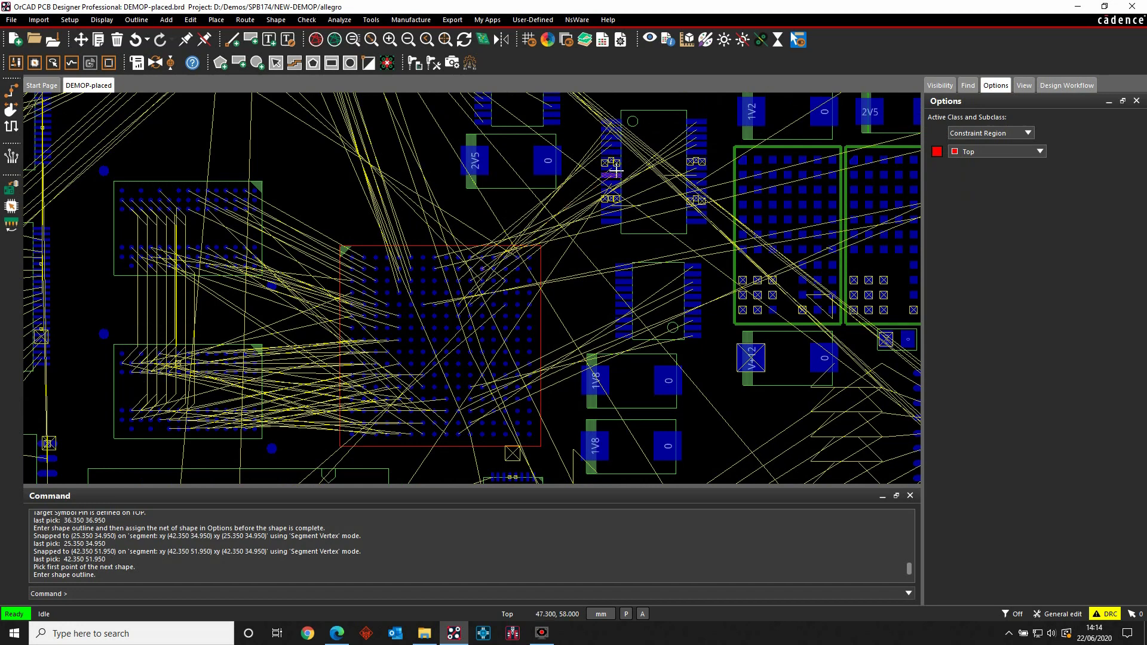
left_click(70, 20)
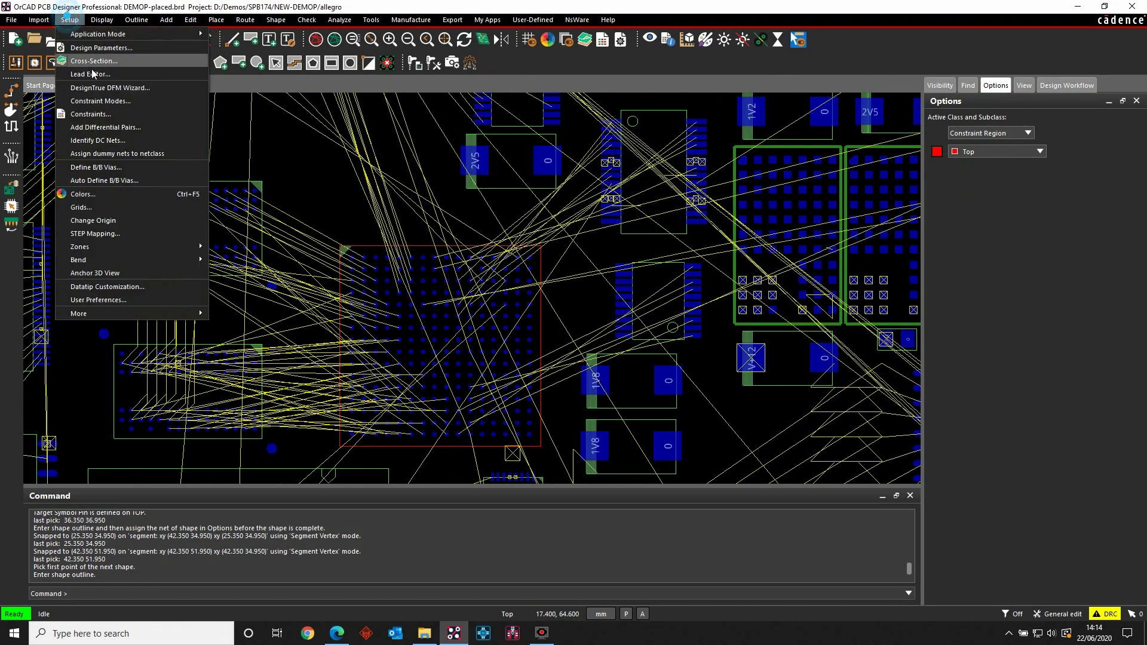
left_click(89, 114)
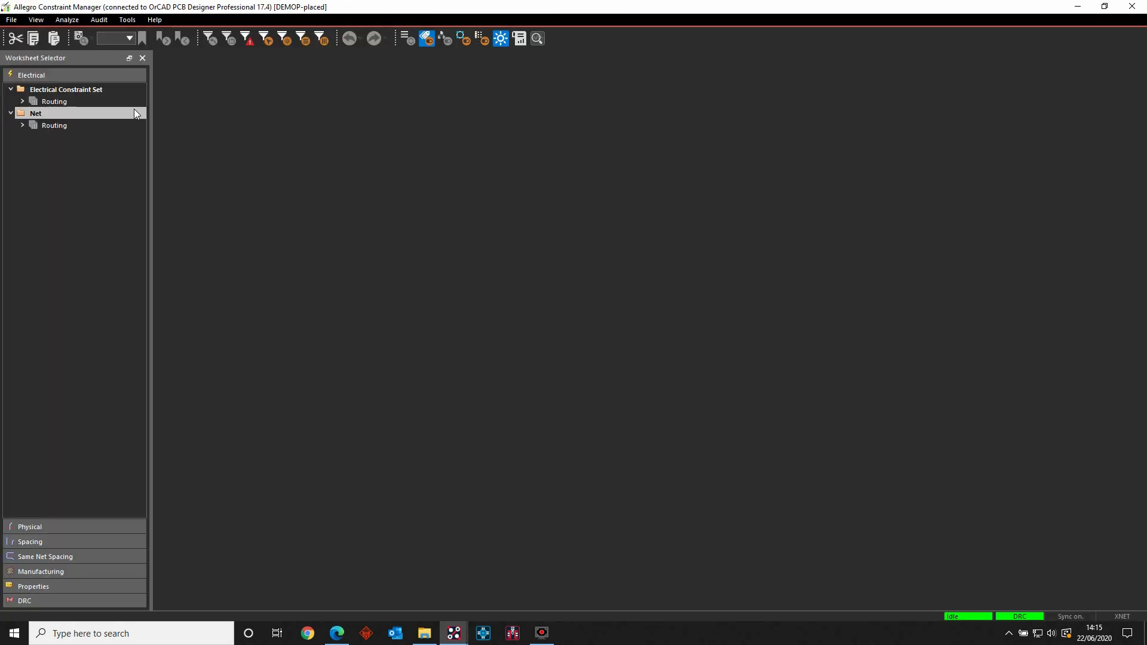
left_click(67, 522)
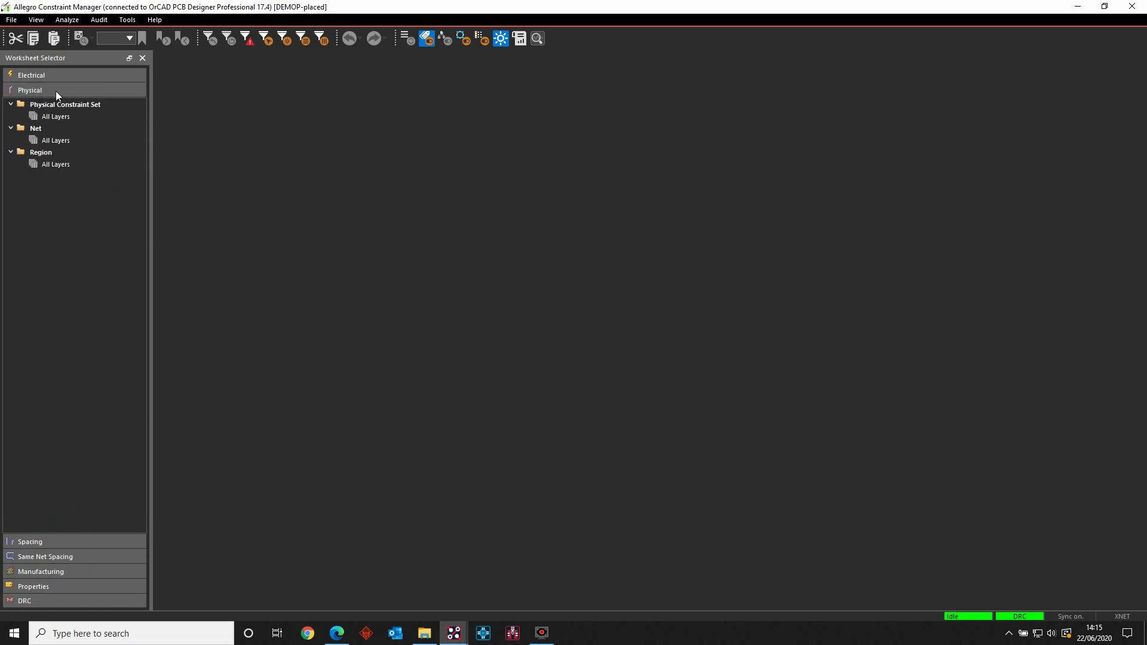
left_click(48, 166)
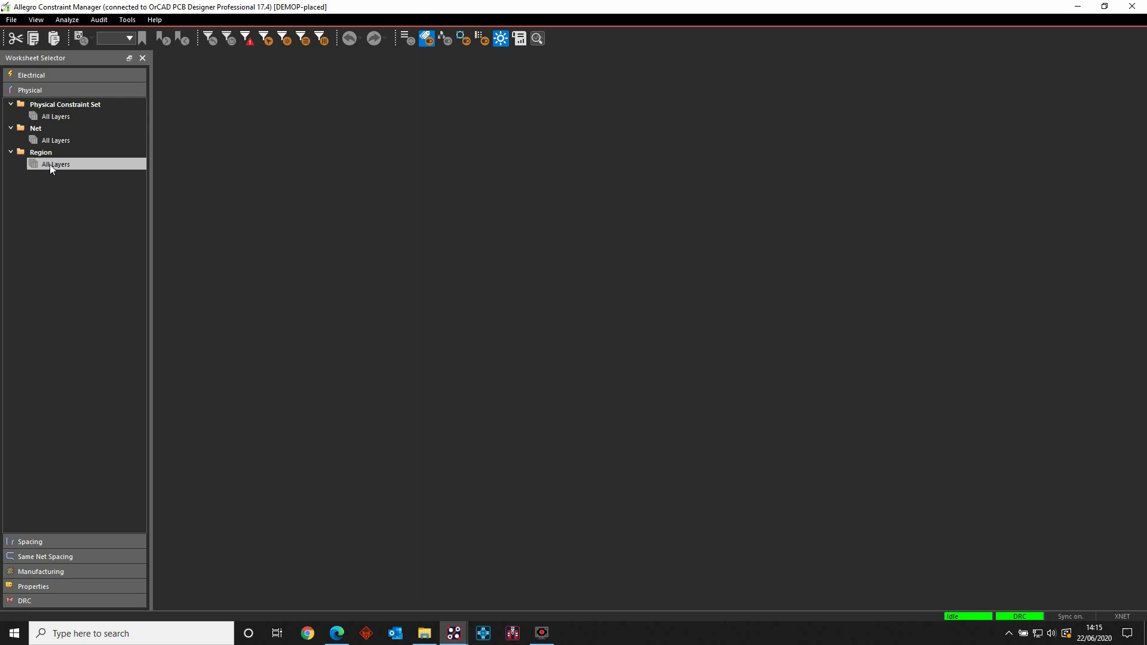
left_click(77, 545)
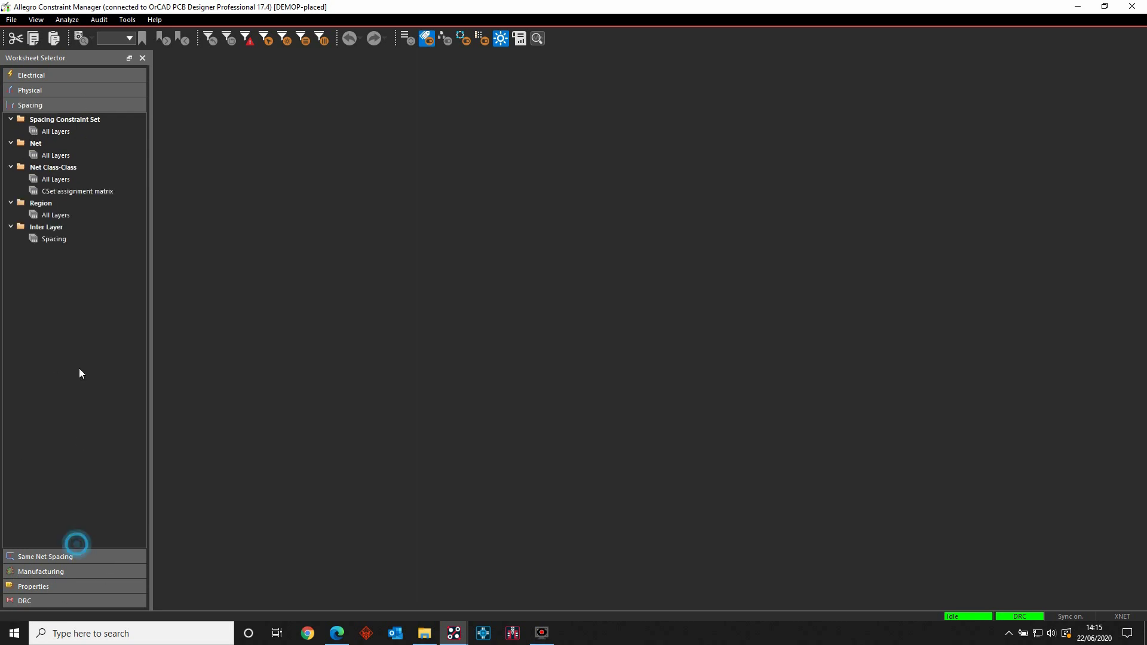
left_click(46, 556)
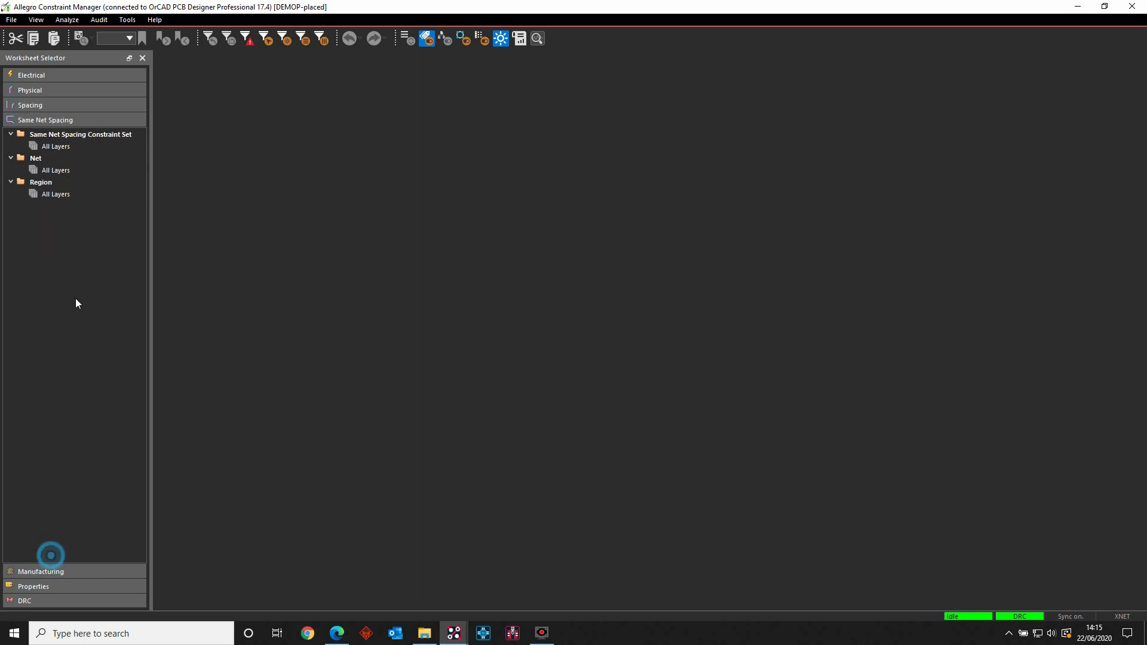
left_click(45, 90)
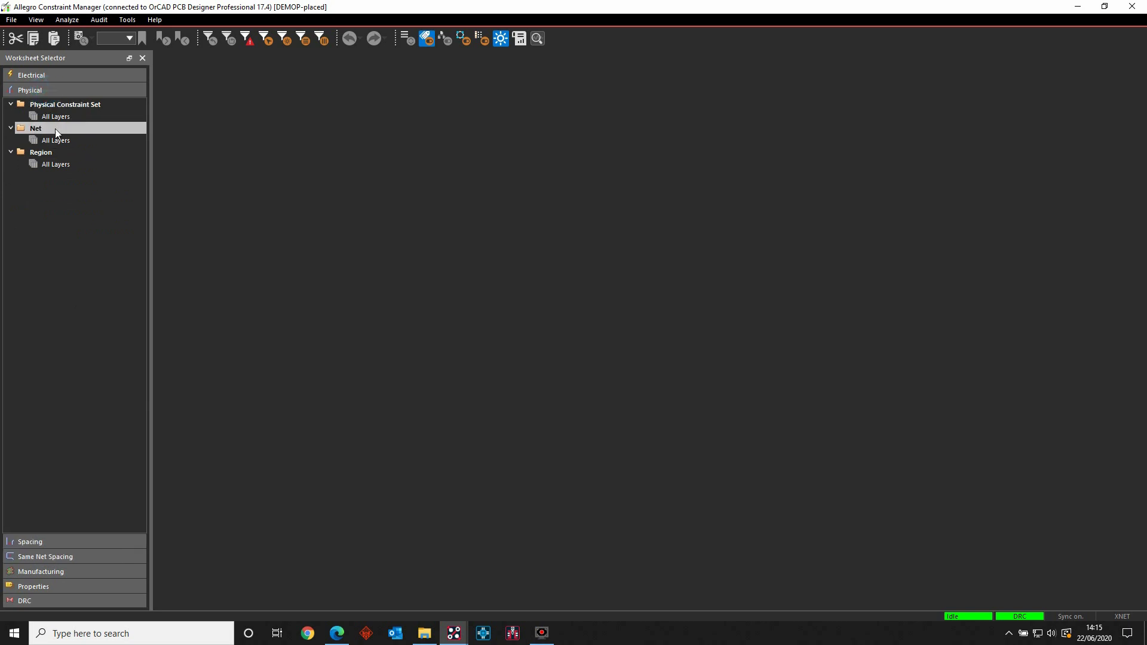
left_click(55, 165)
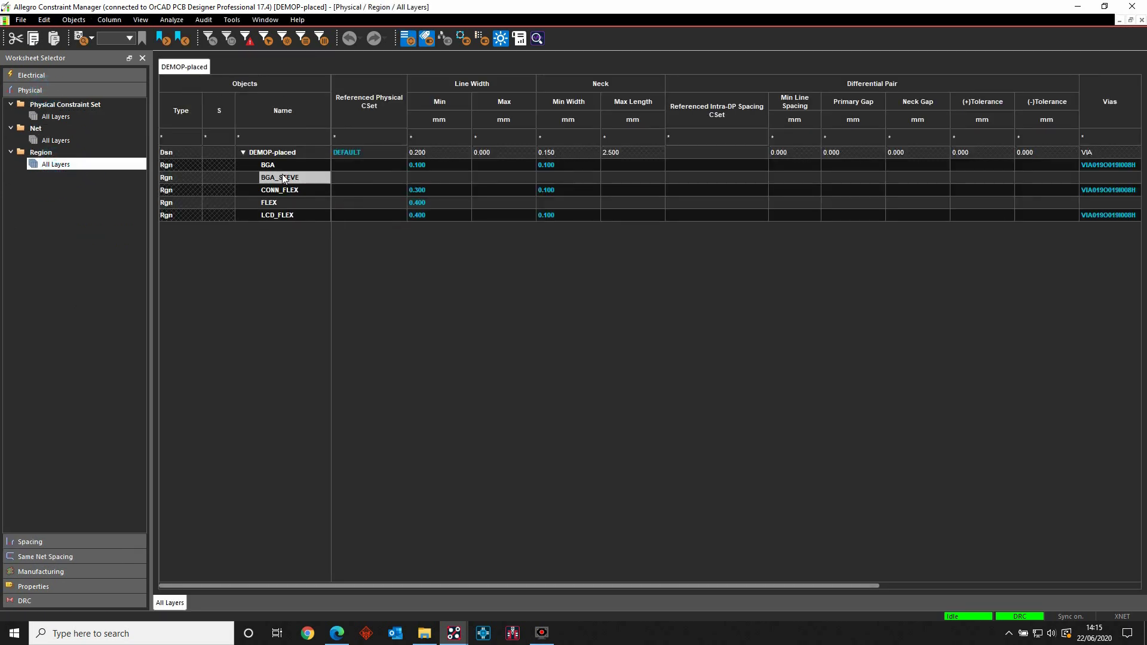
- Check the available physical constraint sets for region BGA_STEVE and set its minimum line width to 0.1 mm
left_click(381, 177)
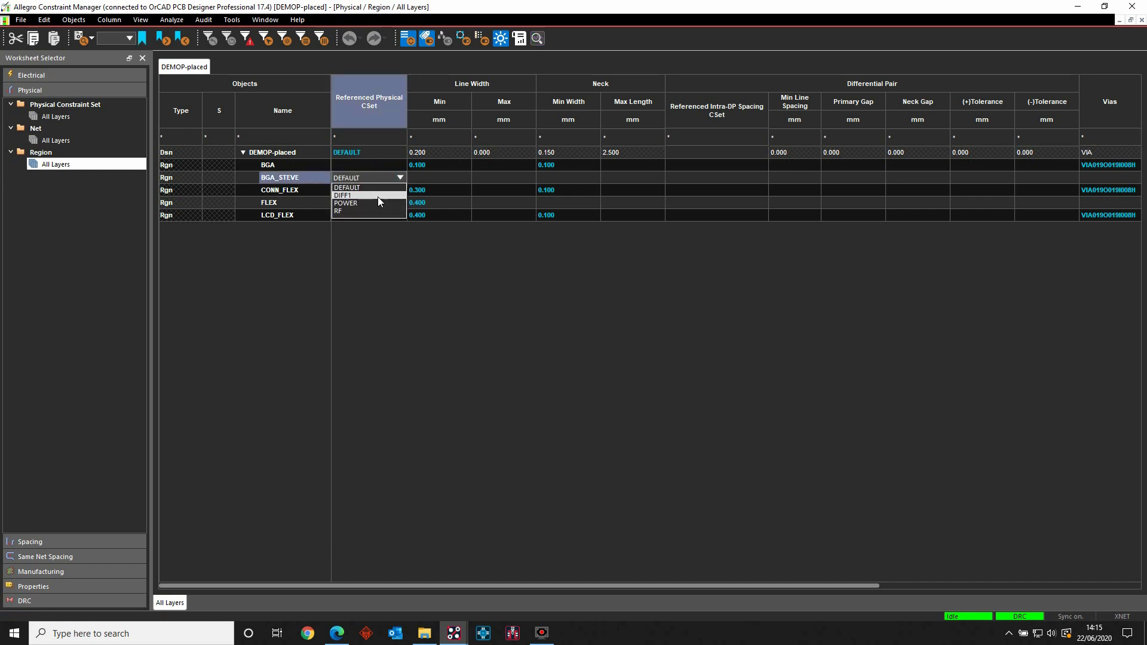
left_click(428, 312)
double_click(435, 179)
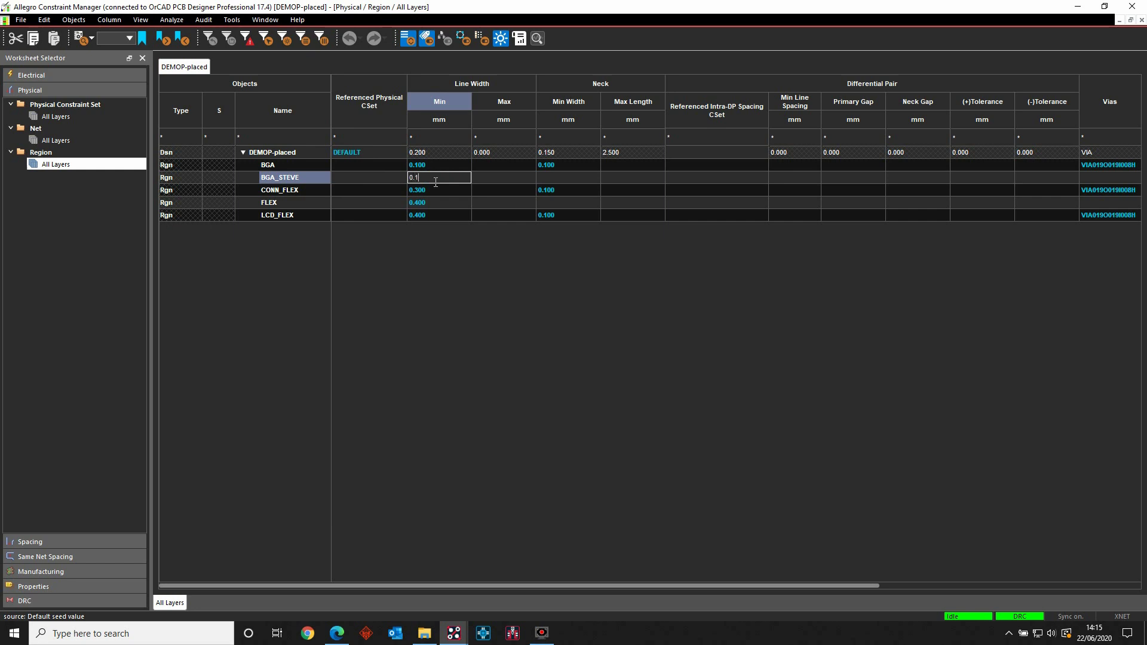
type("0.1")
key("Tab")
- Set the minimum neck width of region BGA_STEVE to 0.1 mm
double_click(572, 178)
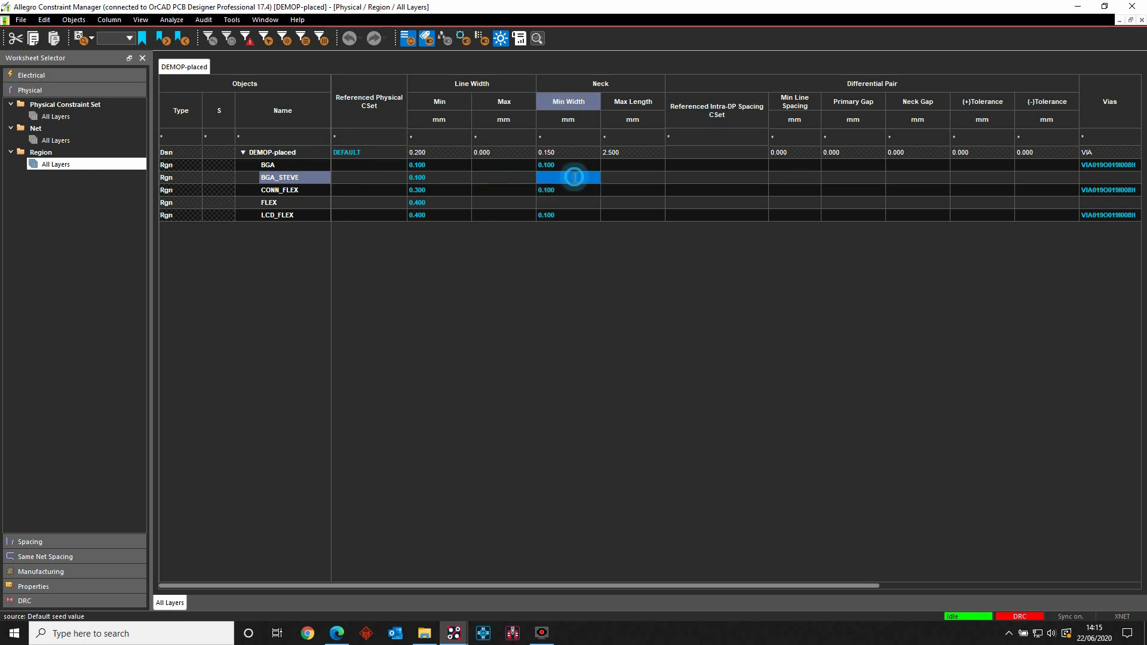
type("0.1")
key("Tab")
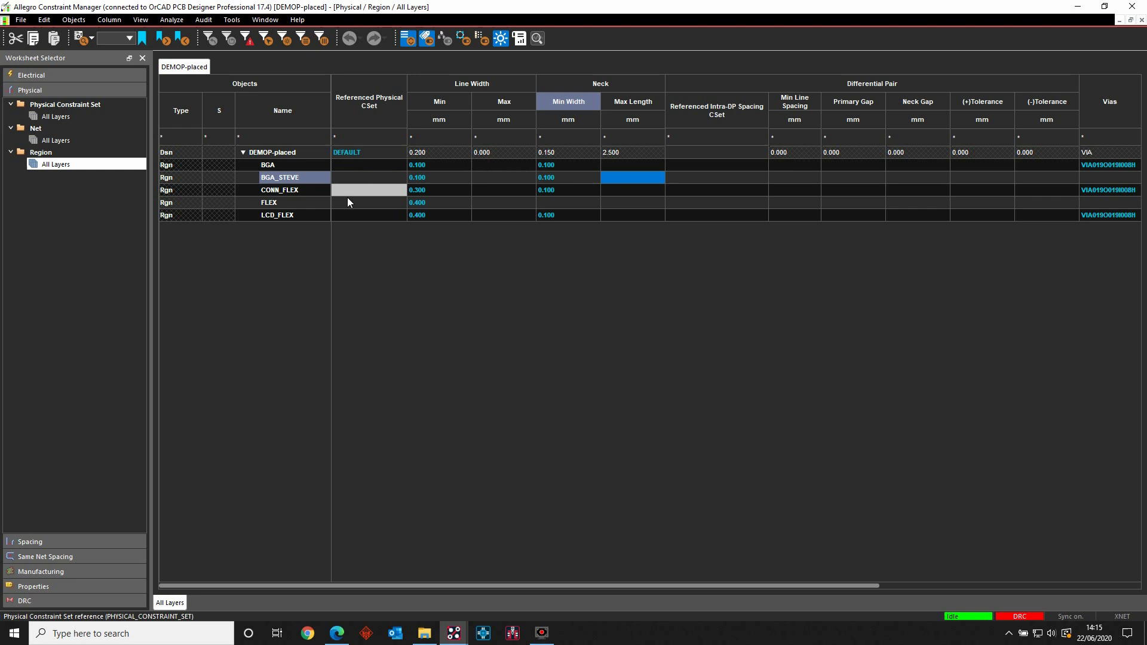
- Check which net classes can be combined with region BGA_STEVE as a region class, and close the dialog without creating one
right_click(275, 178)
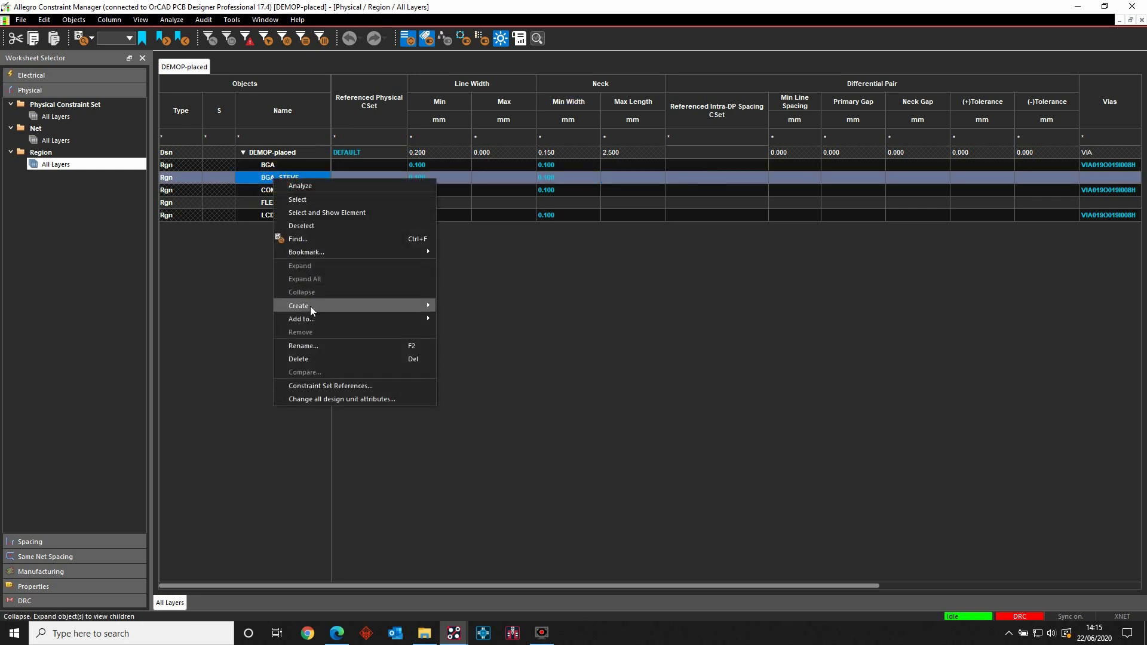
mouse_move(311, 306)
left_click(474, 334)
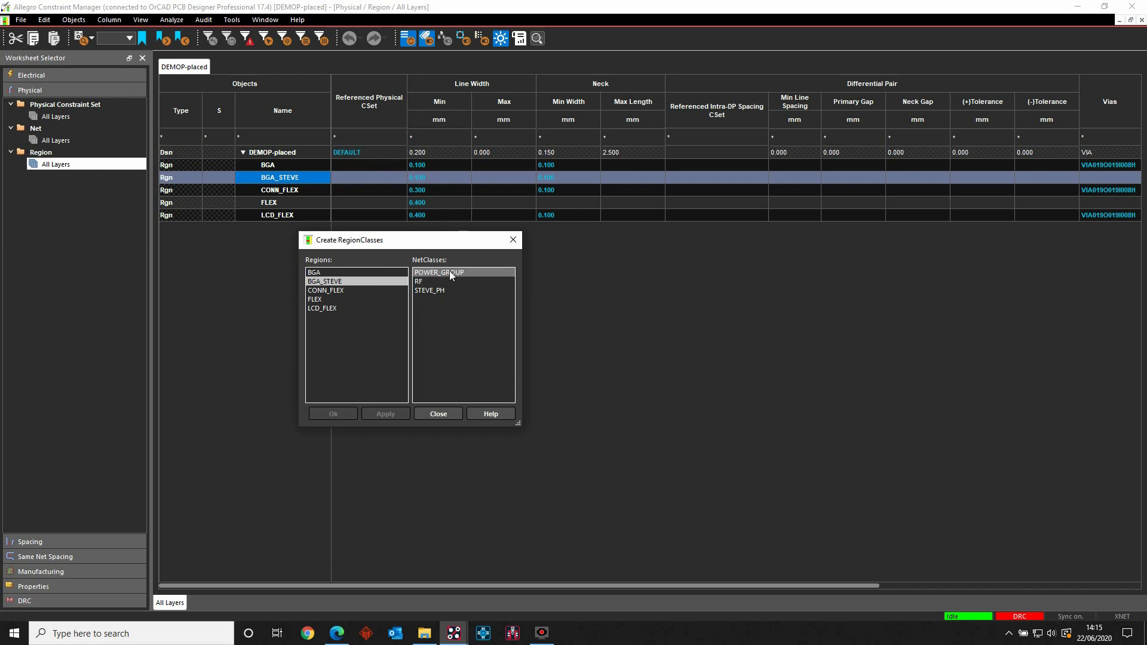
left_click(449, 413)
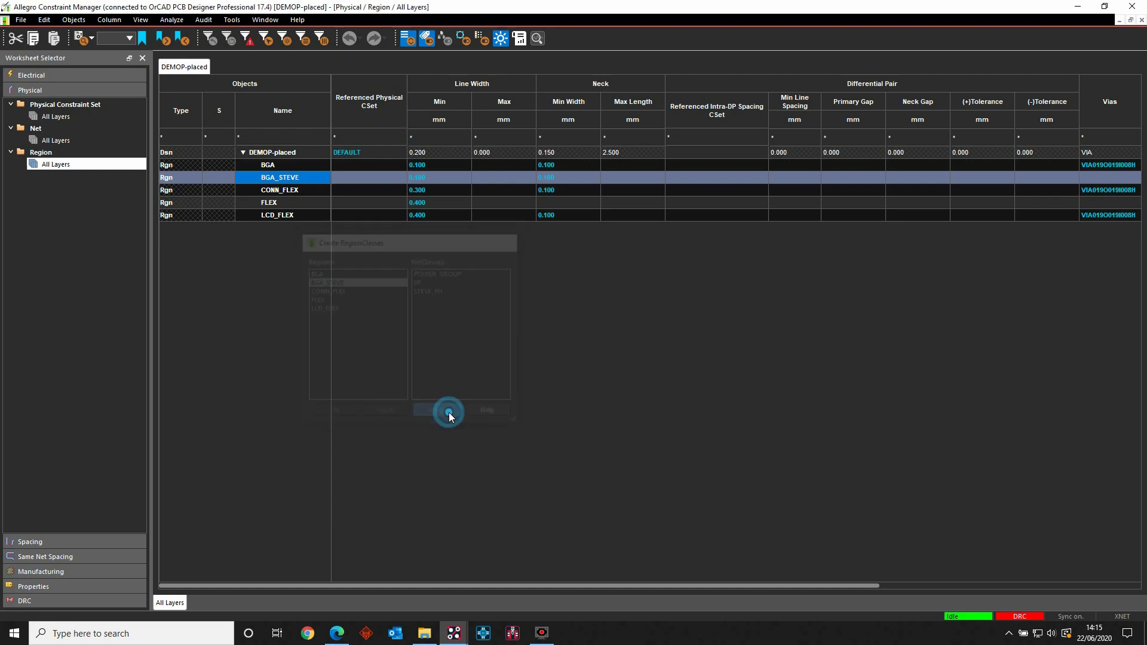
- Return to the board and start routing net N1432096 on Top from its BGA pin, placing a horizontal segment between the pad rows
left_click(1078, 9)
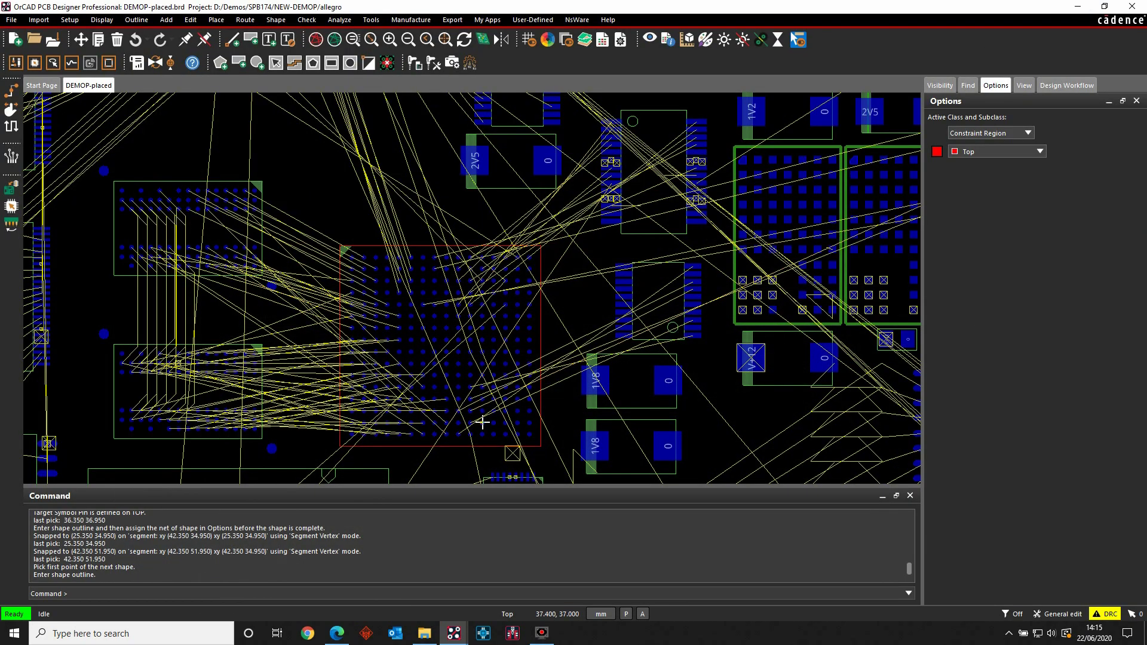
scroll(482, 418, "up", 3)
left_click(11, 90)
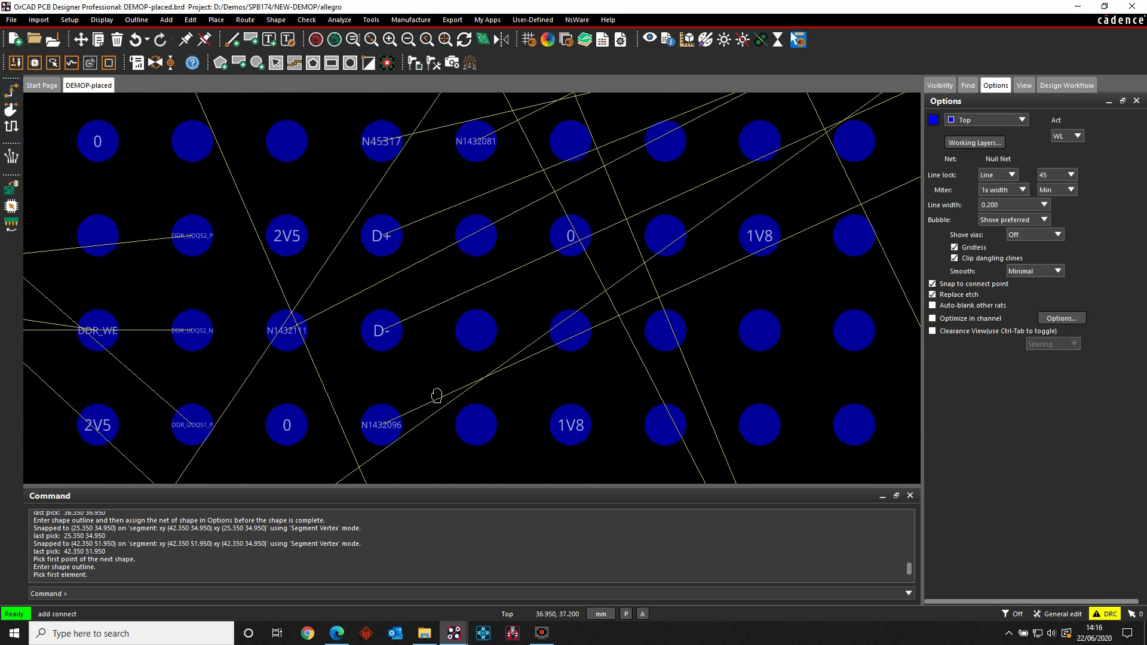
middle_click_drag(437, 395, 351, 299)
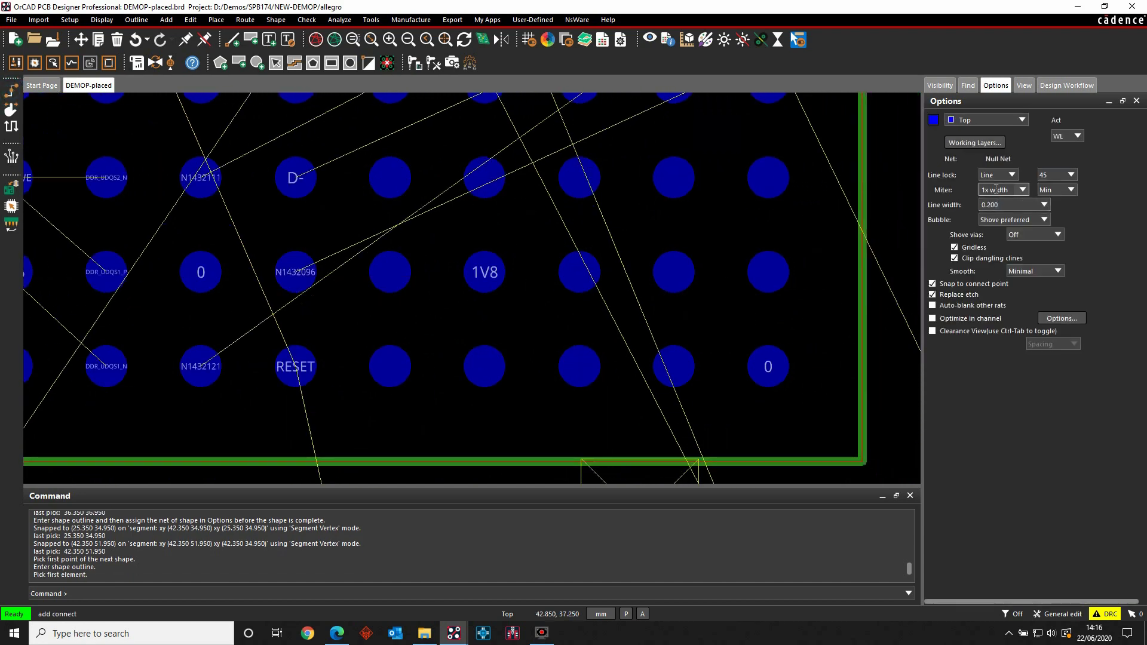
left_click(295, 266)
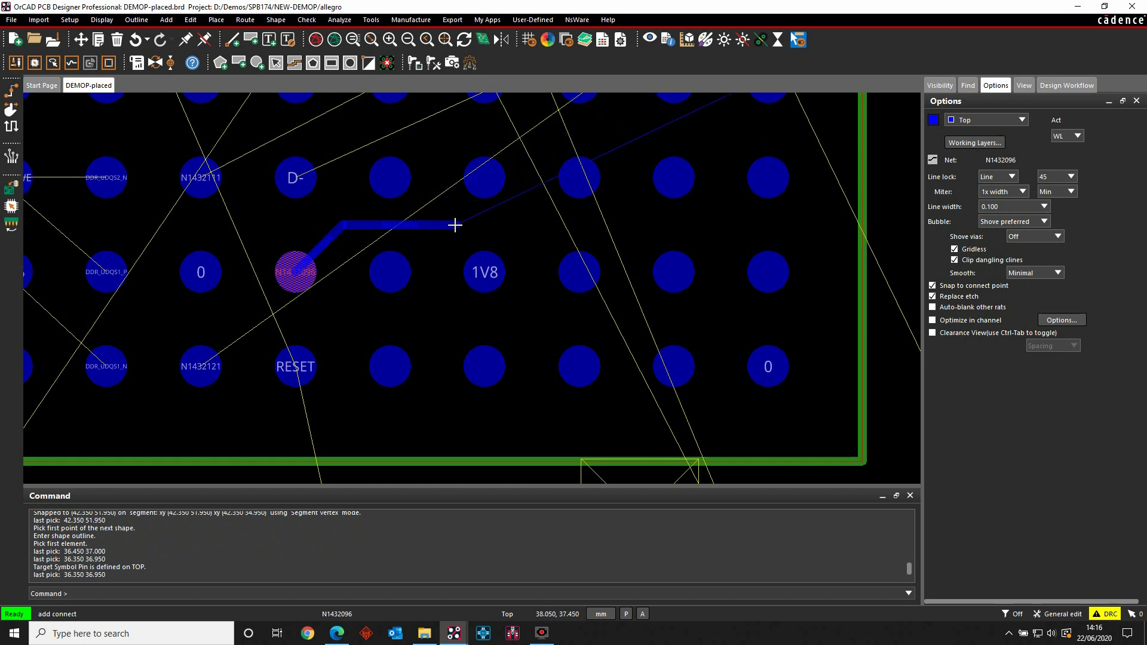
left_click(456, 225)
- Extend the N1432096 trace across the region boundary, bend it back beyond the BGA, and end the route outside the region
middle_click_drag(879, 224, 418, 233)
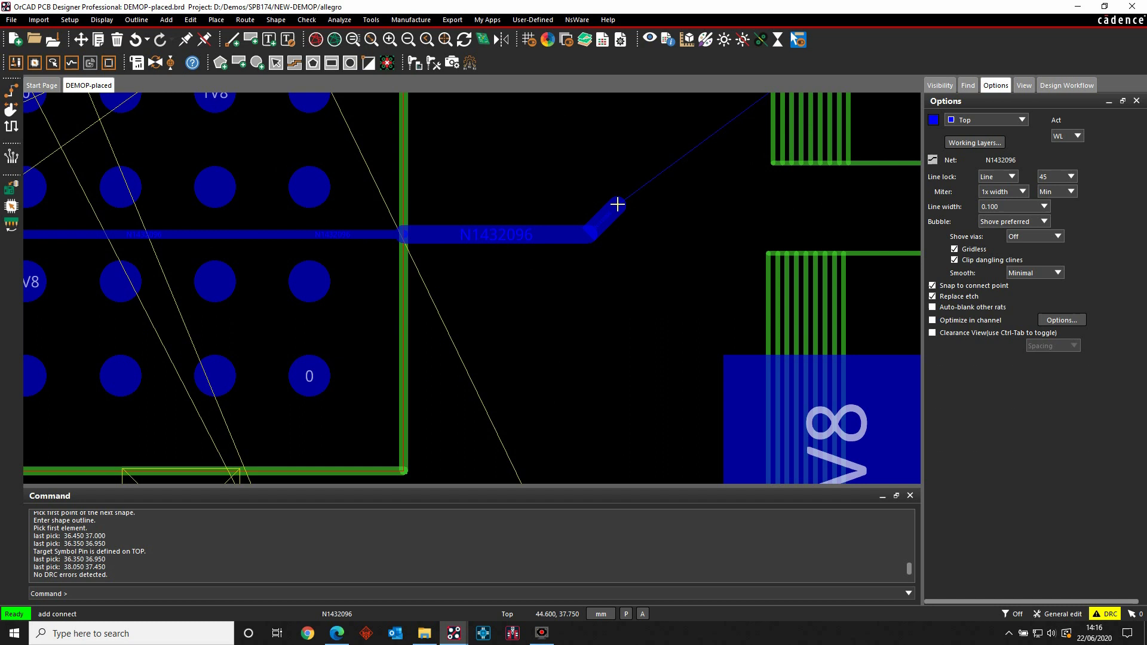
double_click(618, 204)
left_click(587, 139)
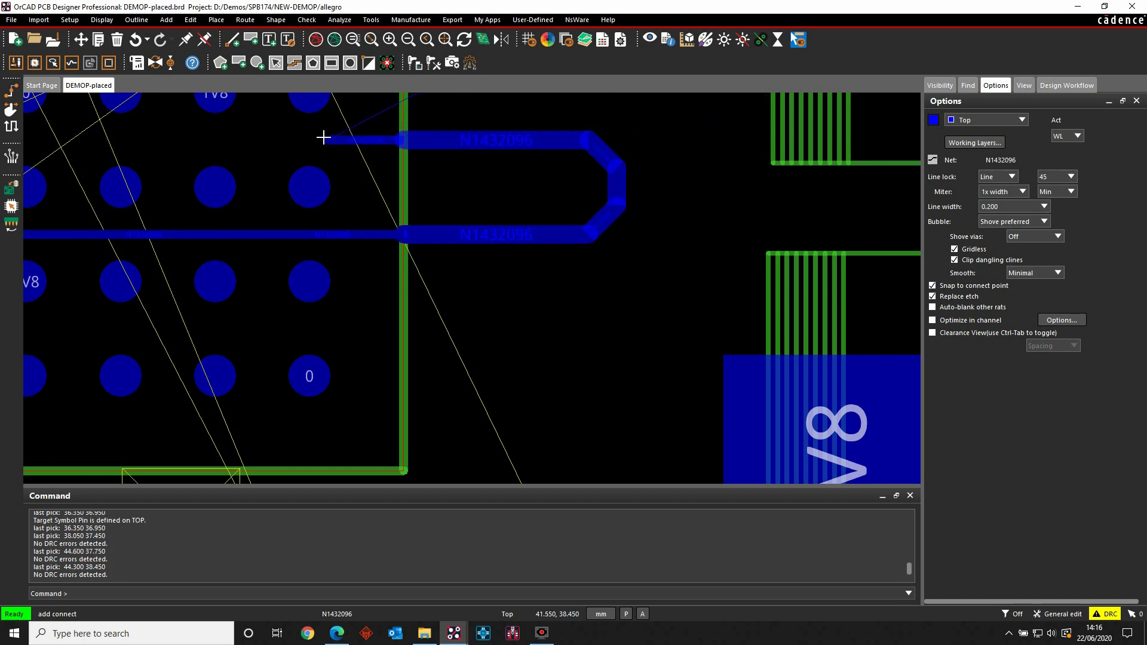
right_click(267, 139)
left_click(276, 146)
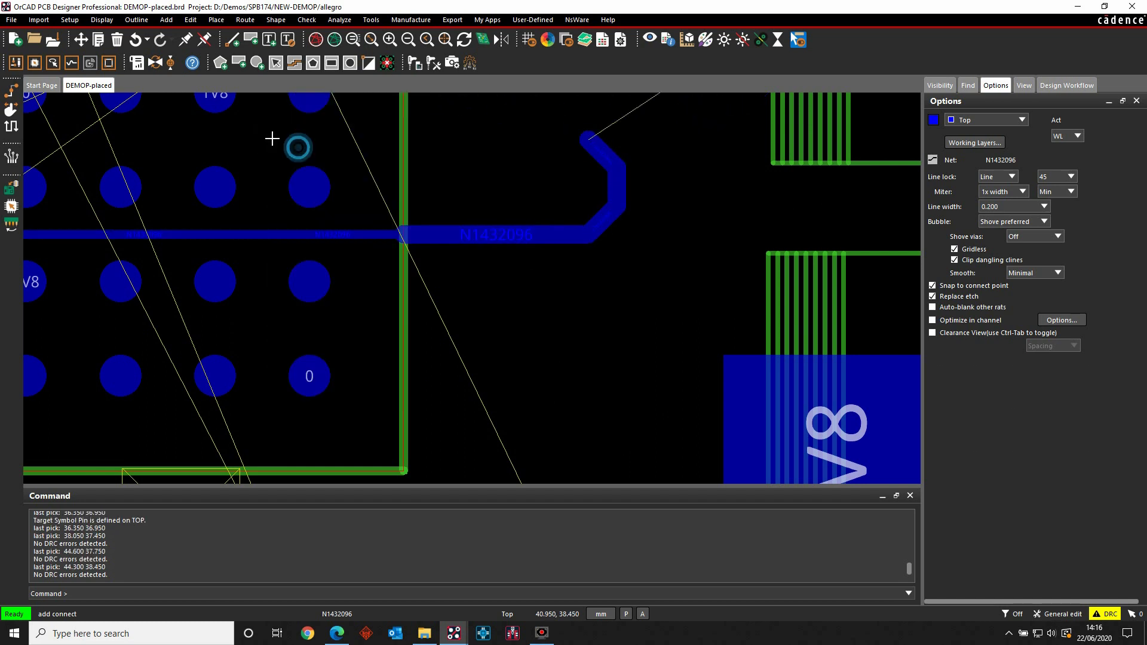
- Display the Spacing Region worksheet for all layers in the Constraint Manager and set BGA_STEVE's line-to-all spacing to 0.1 mm
left_click(603, 40)
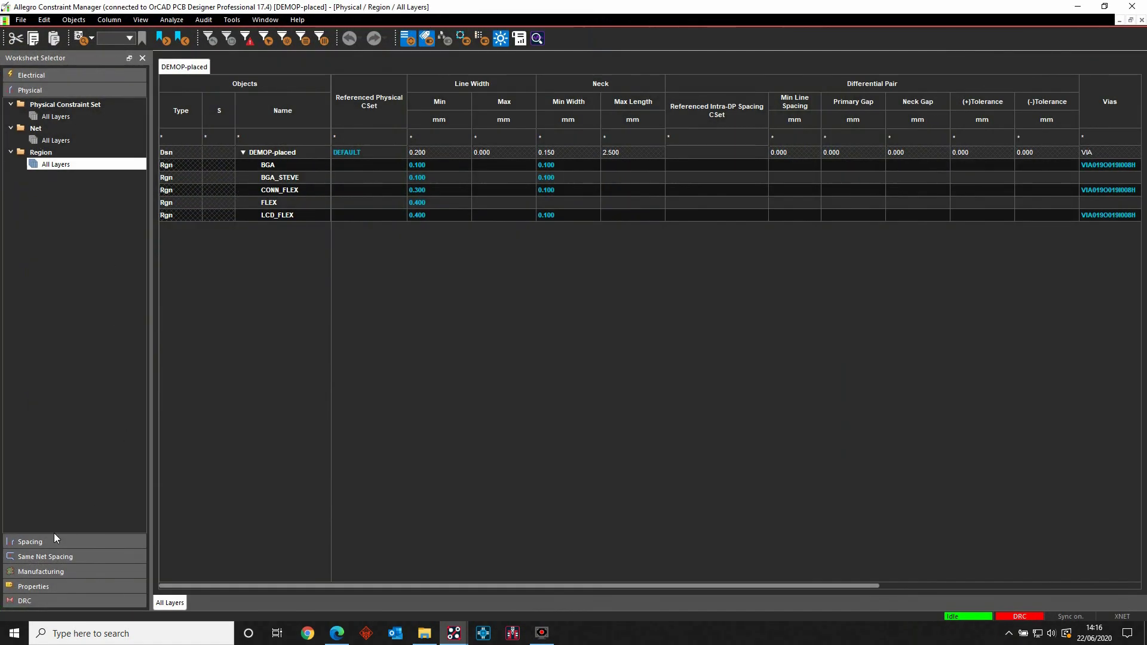
left_click(55, 540)
left_click(57, 215)
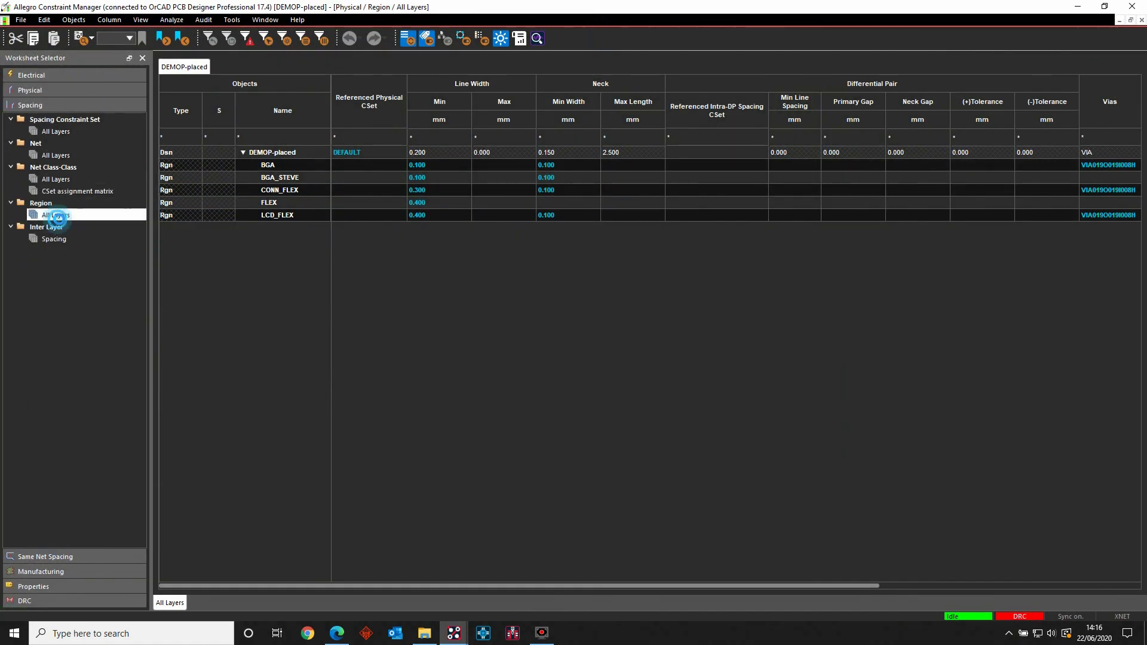
left_click(434, 178)
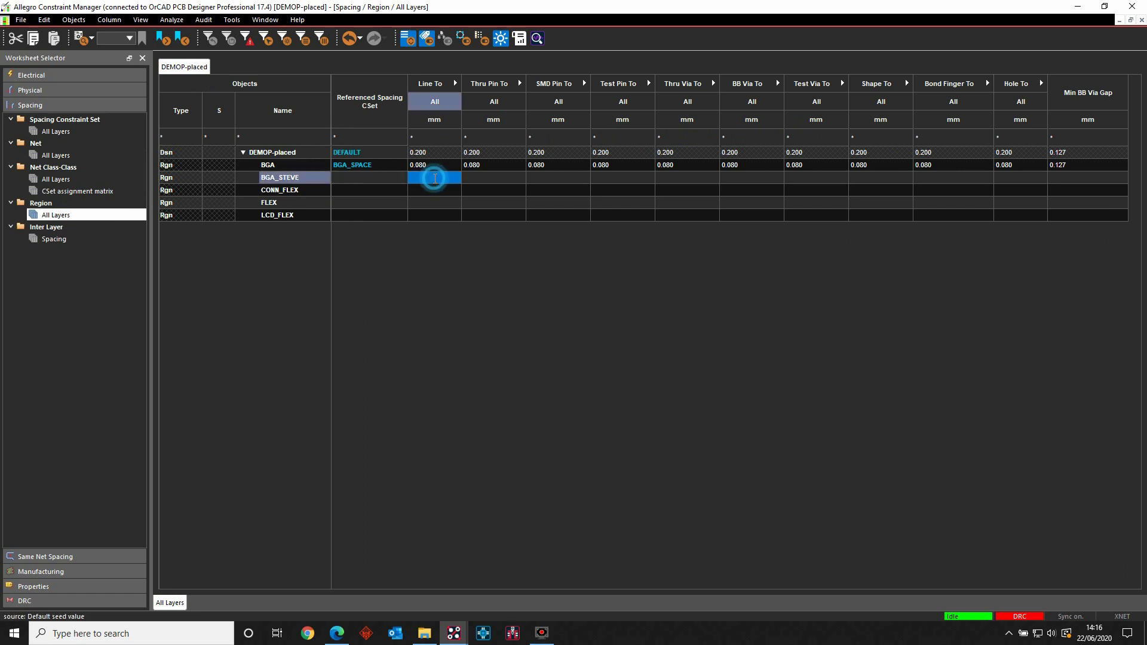
left_click(434, 178)
type("0.1")
key("Tab")
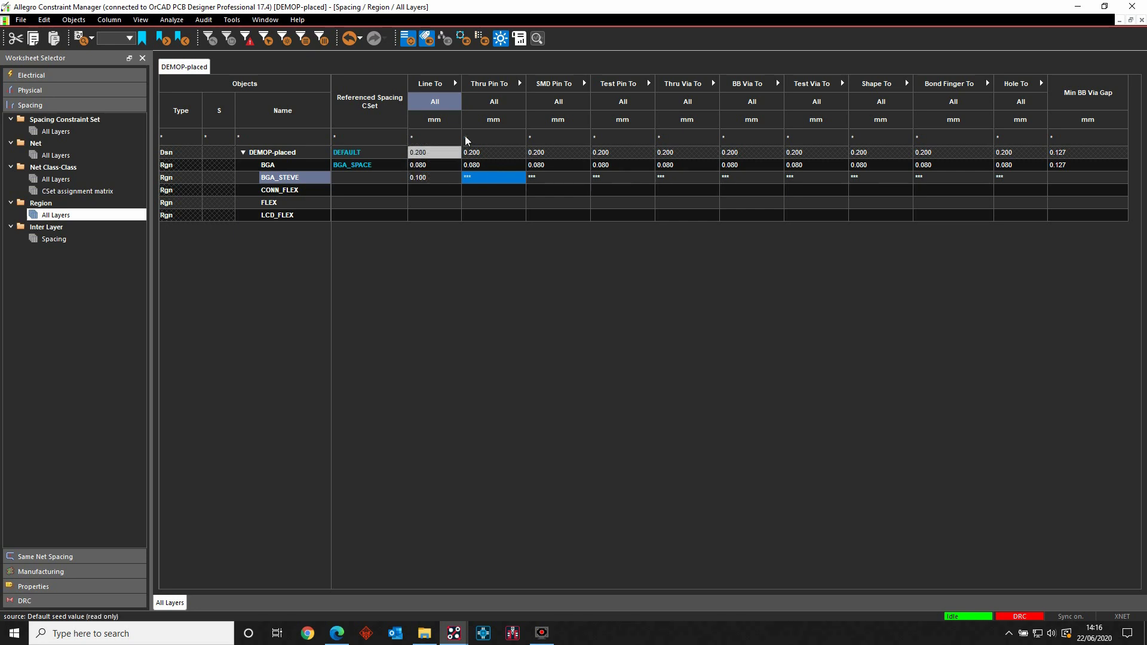
- Disable clipping of dangling clines and route net N1432121 from its BGA pin between the pads, running alongside the N1432096 trace
left_click(1078, 7)
left_click(10, 112)
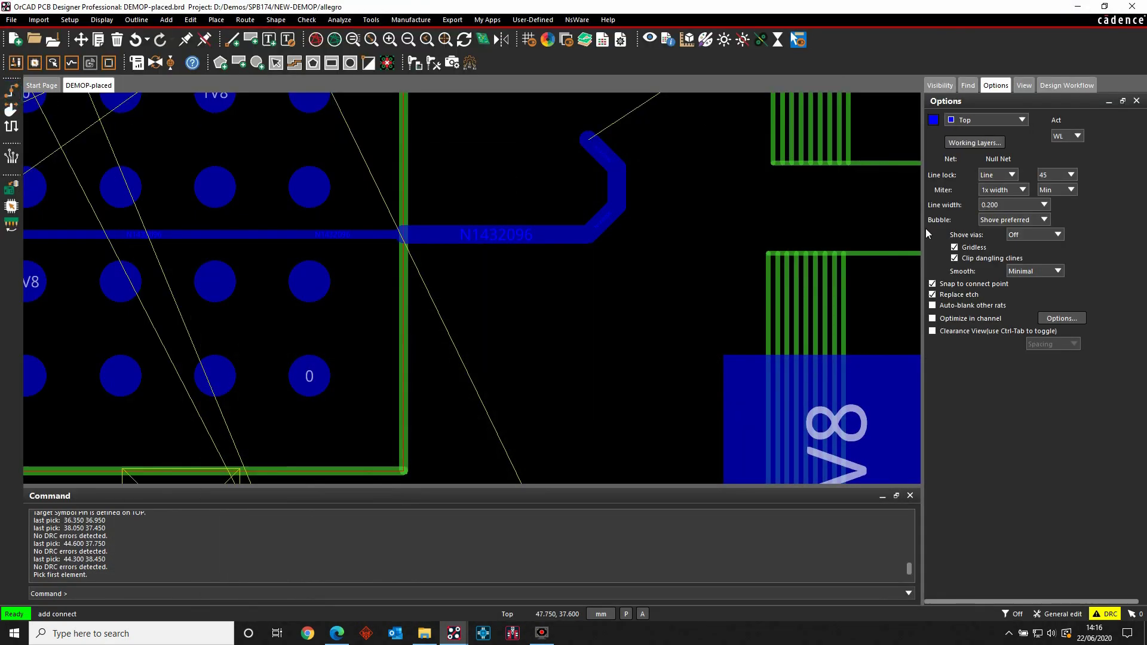
left_click(954, 258)
middle_click_drag(361, 346, 703, 376)
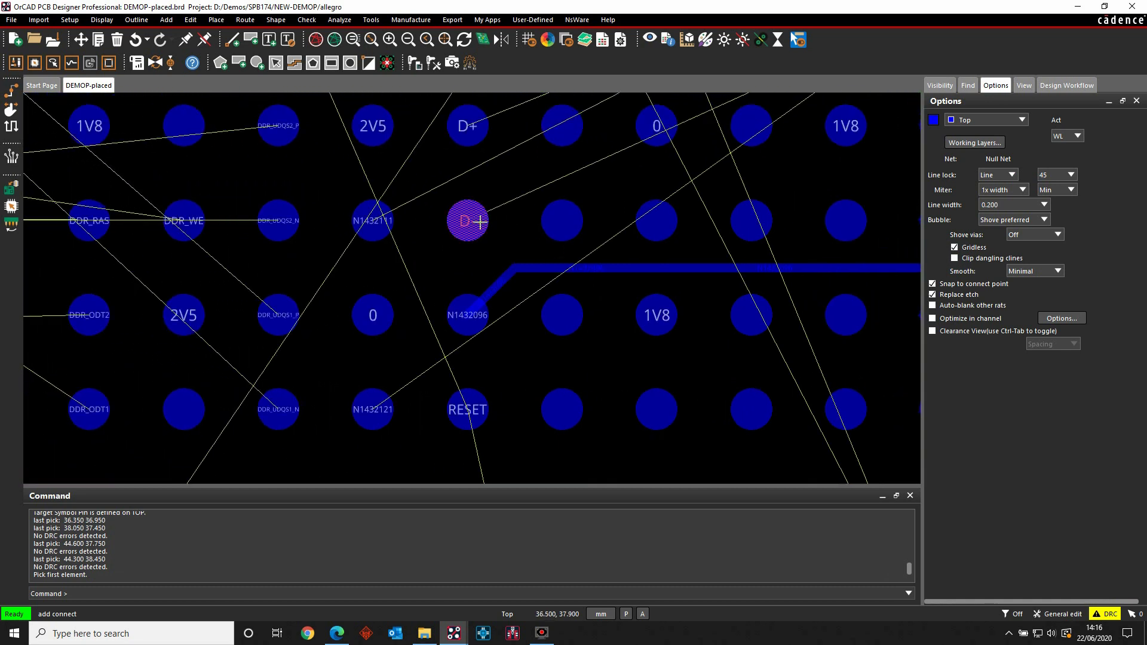
left_click(374, 399)
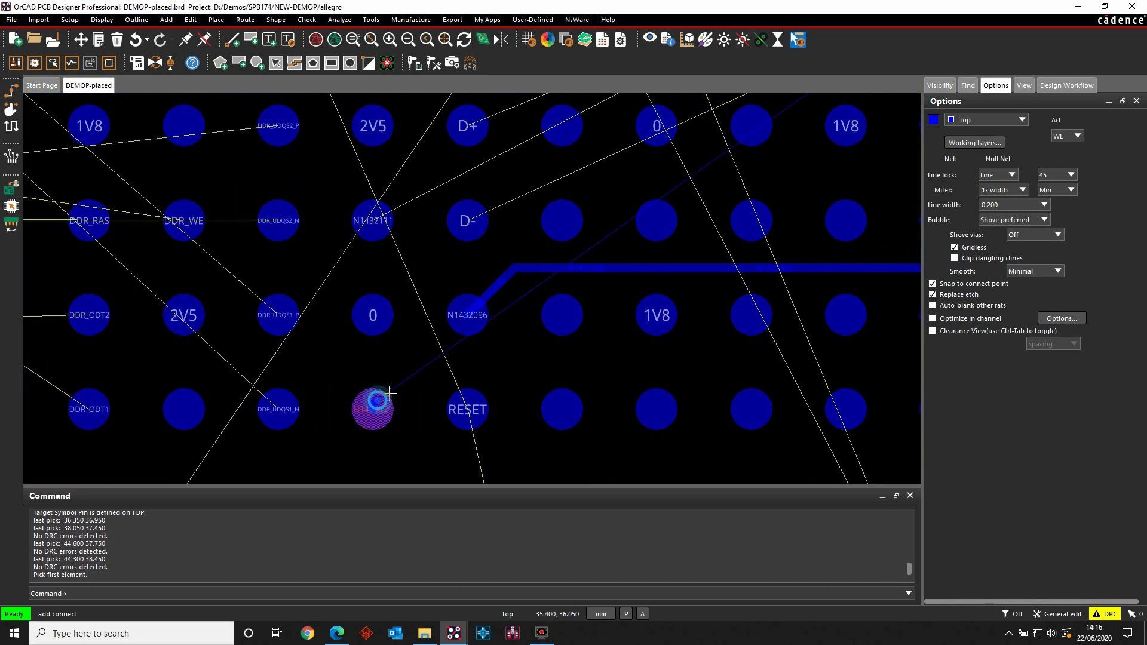
left_click(439, 276)
left_click(490, 247)
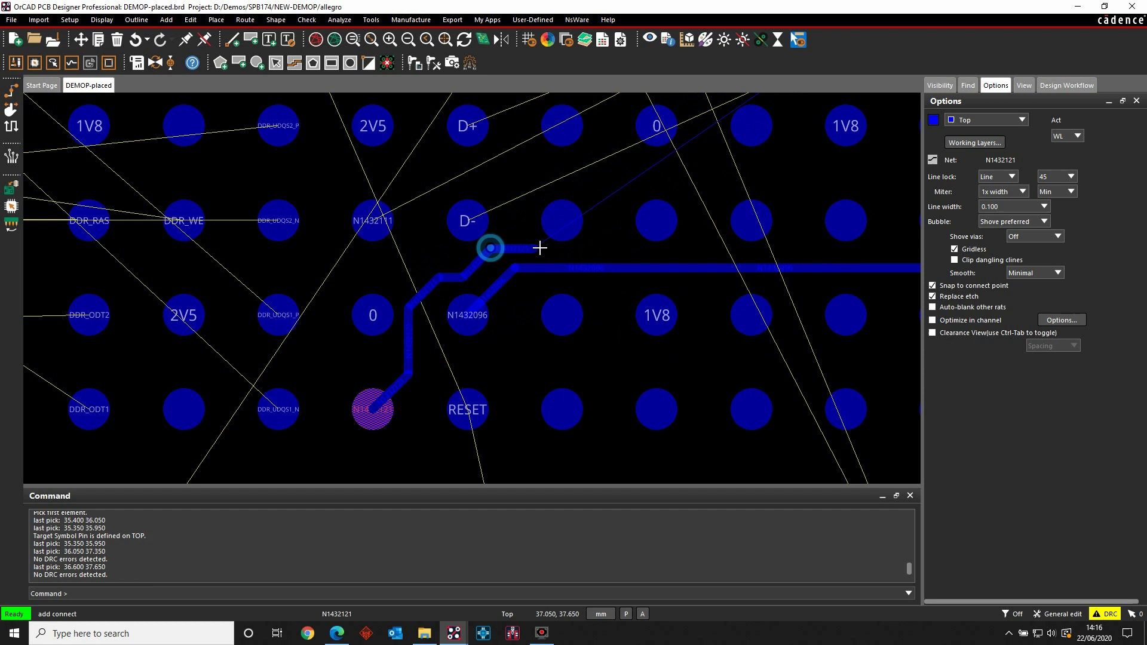
left_click(893, 257)
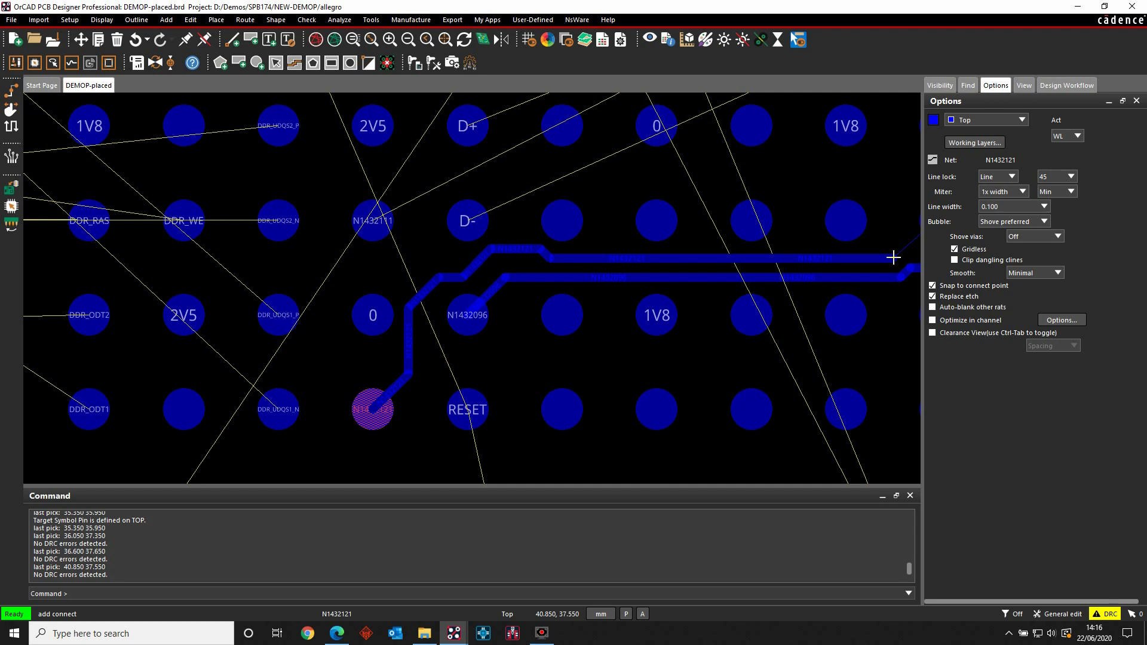
- Turn on the display of the Board Geometry design outline and cutout around the flex area
scroll(892, 257, "down", 6)
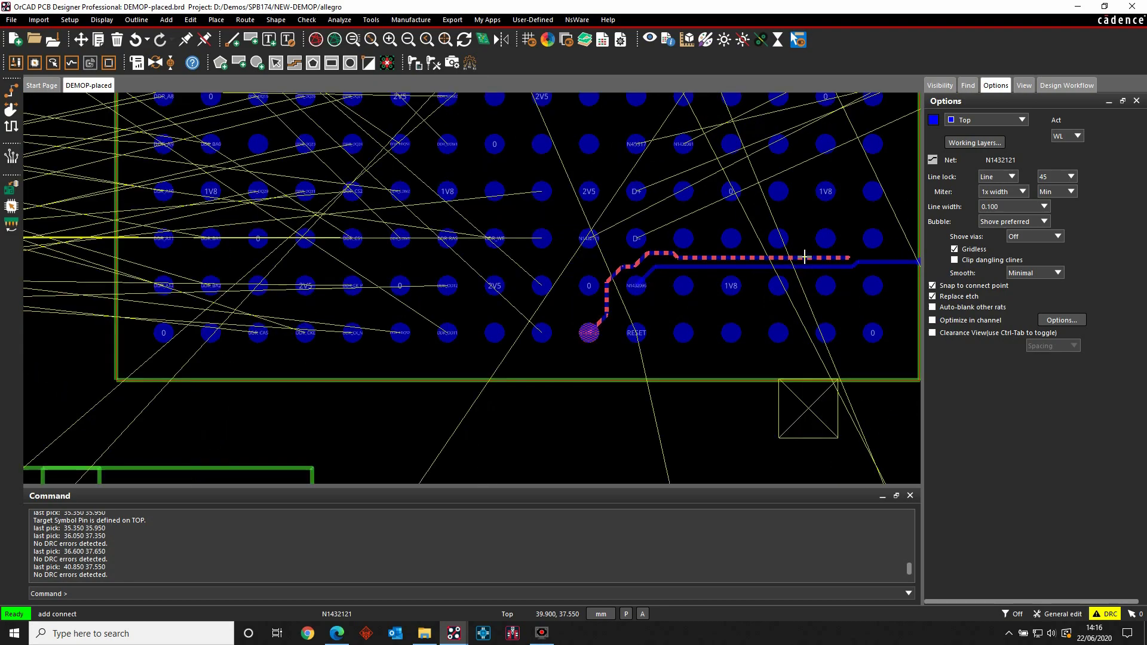
scroll(556, 326, "up", 5)
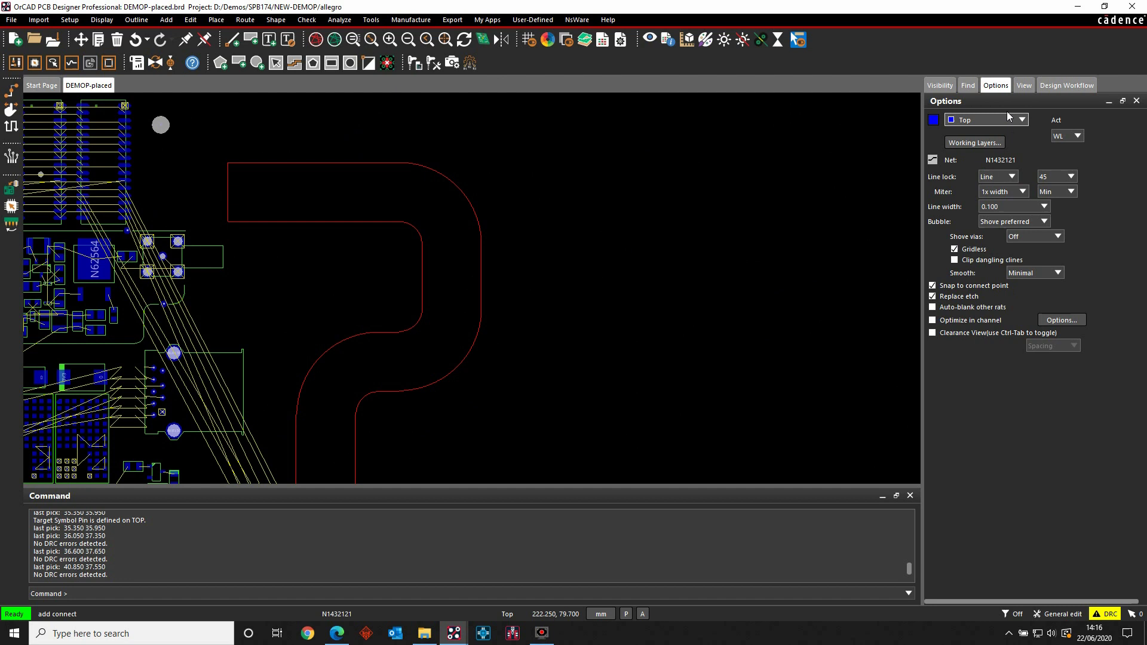
left_click(938, 85)
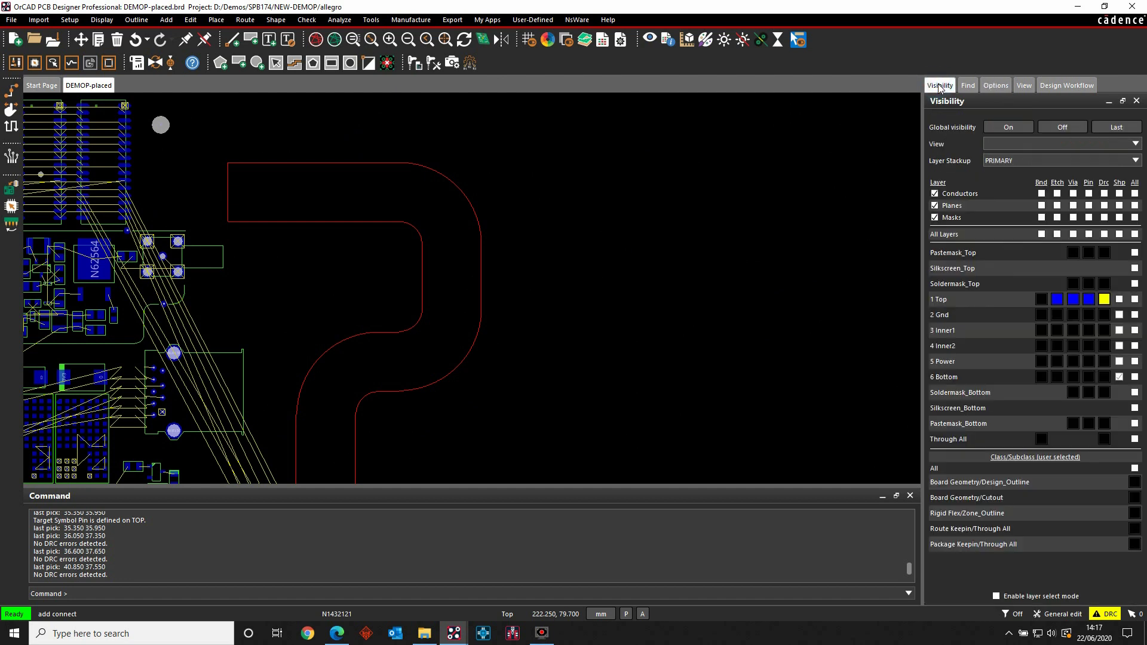
left_click(1134, 498)
left_click(1135, 483)
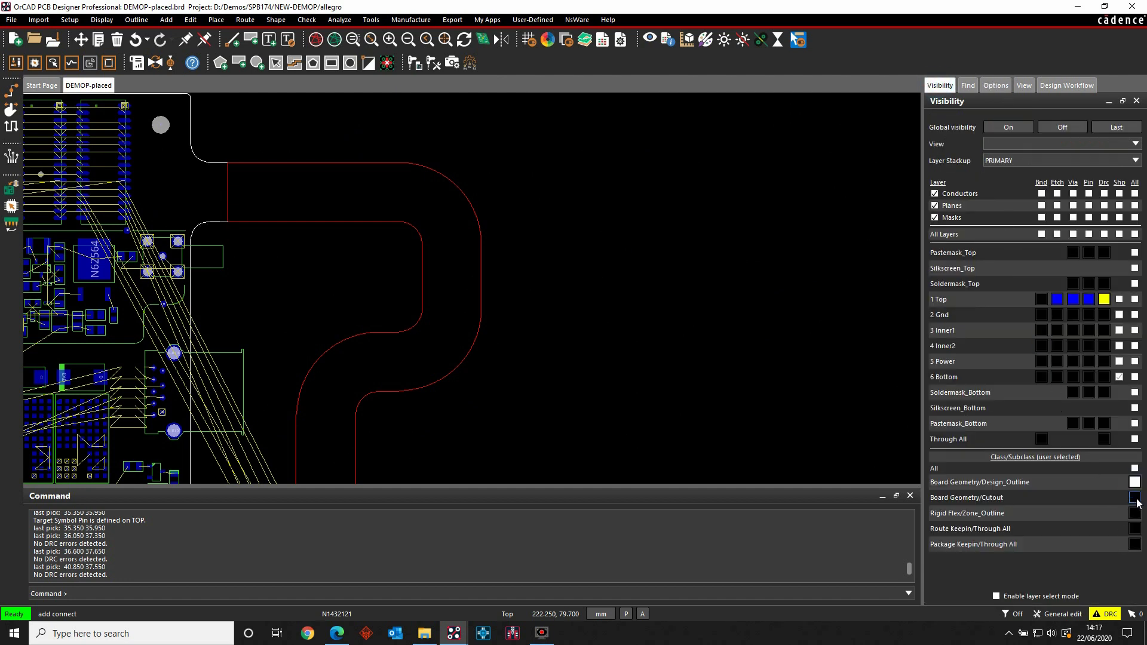